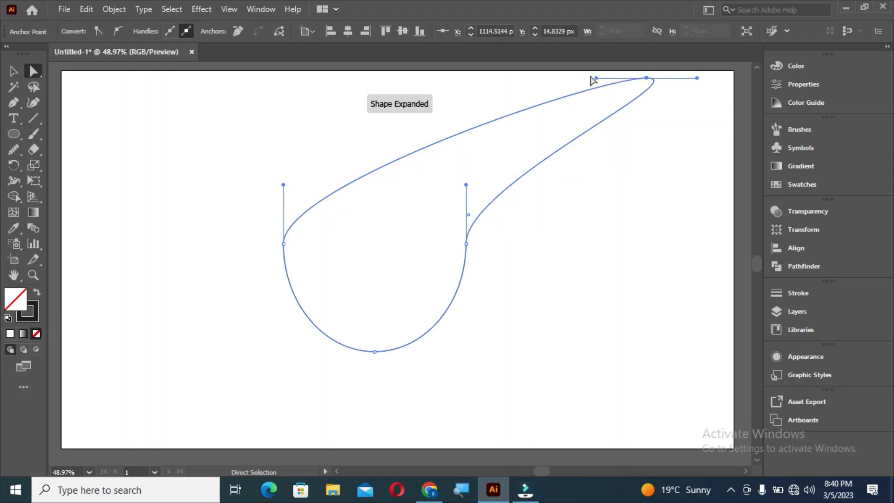
Step: Reshape the teardrop outline into a thin curved crescent by moving its right anchor inward to about X 516 px and angling the upper tip's handles
{"action": "left_click_drag", "start_coordinate": [595, 78], "coordinate": [578, 107]}
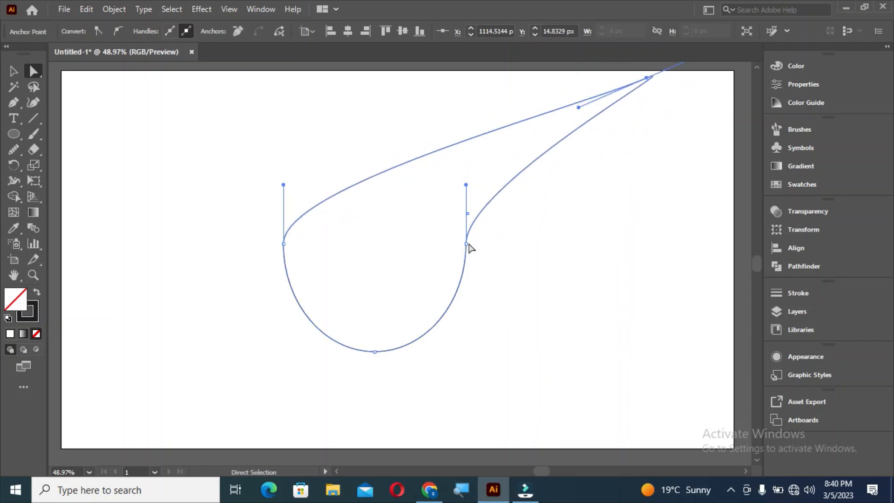
{"action": "left_click_drag", "start_coordinate": [466, 243], "coordinate": [345, 252]}
{"action": "scroll", "coordinate": [585, 117], "scroll_direction": "up", "scroll_amount": 1}
{"action": "left_click", "coordinate": [644, 95]}
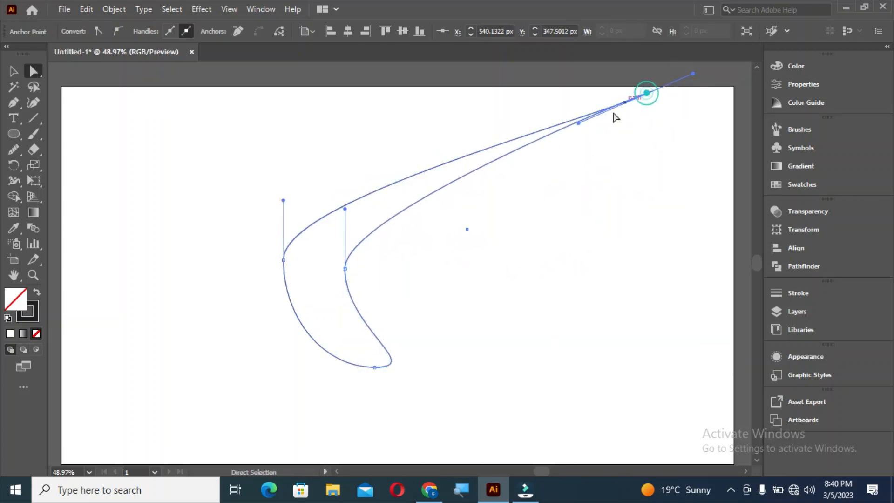
{"action": "left_click_drag", "start_coordinate": [578, 126], "coordinate": [553, 113]}
{"action": "left_click", "coordinate": [344, 266]}
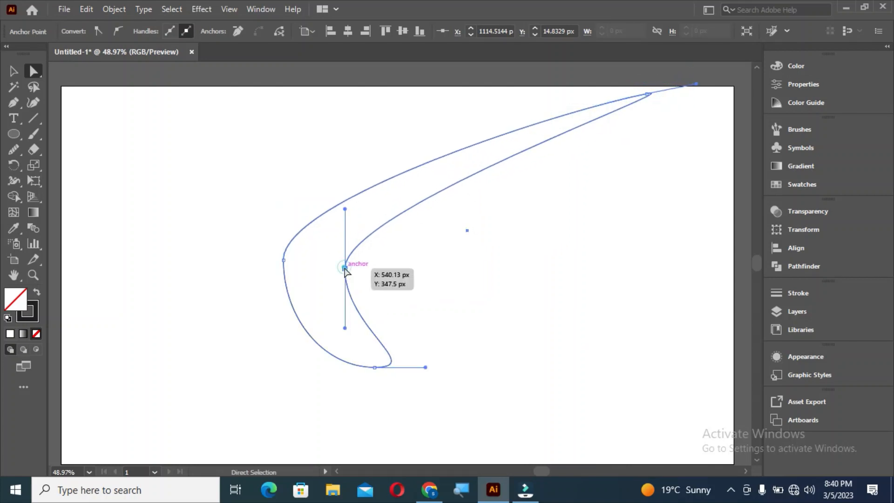
{"action": "left_click_drag", "start_coordinate": [344, 266], "coordinate": [332, 268]}
Step: Sharpen the crescent's lower tip by angling its handles down to the right, and adjust the handles along the outer curve
{"action": "left_click_drag", "start_coordinate": [425, 367], "coordinate": [413, 397]}
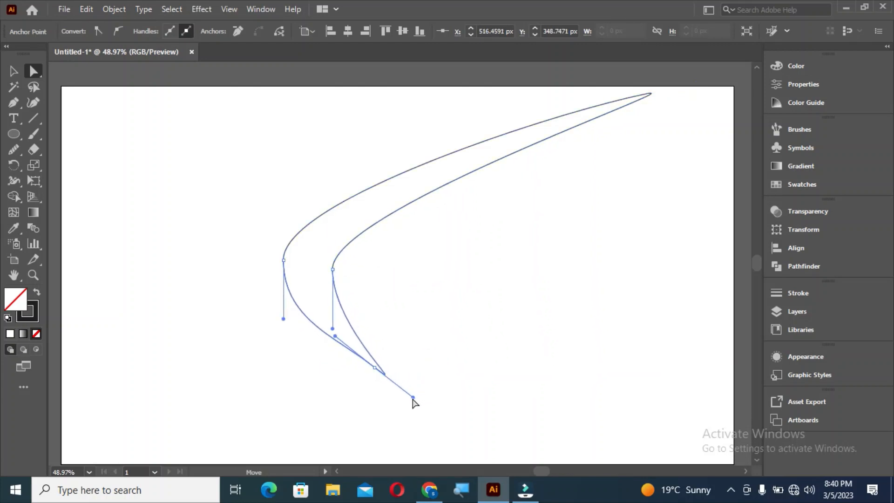
{"action": "left_click", "coordinate": [374, 371]}
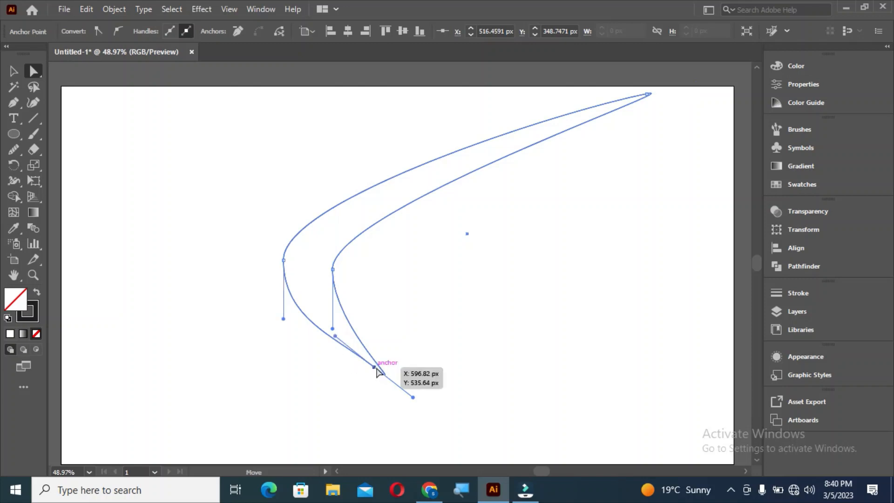
{"action": "left_click_drag", "start_coordinate": [333, 334], "coordinate": [283, 323]}
{"action": "left_click", "coordinate": [283, 260]}
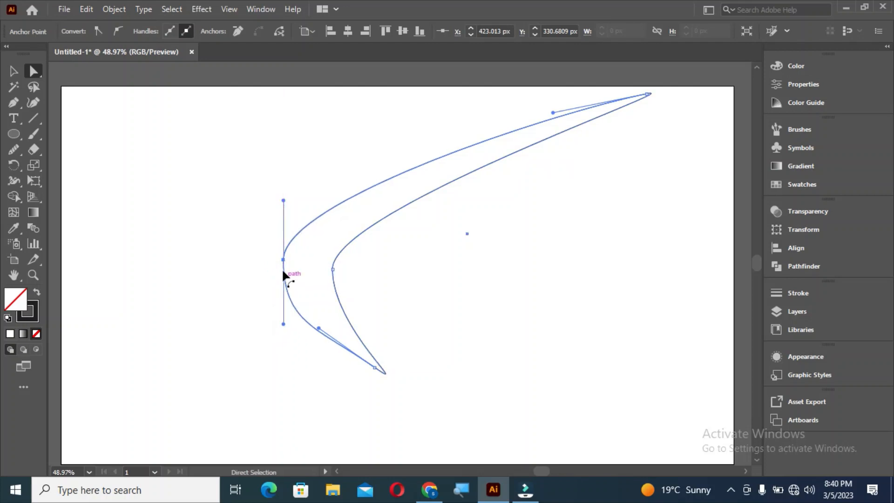
{"action": "left_click", "coordinate": [283, 259]}
{"action": "left_click", "coordinate": [332, 269]}
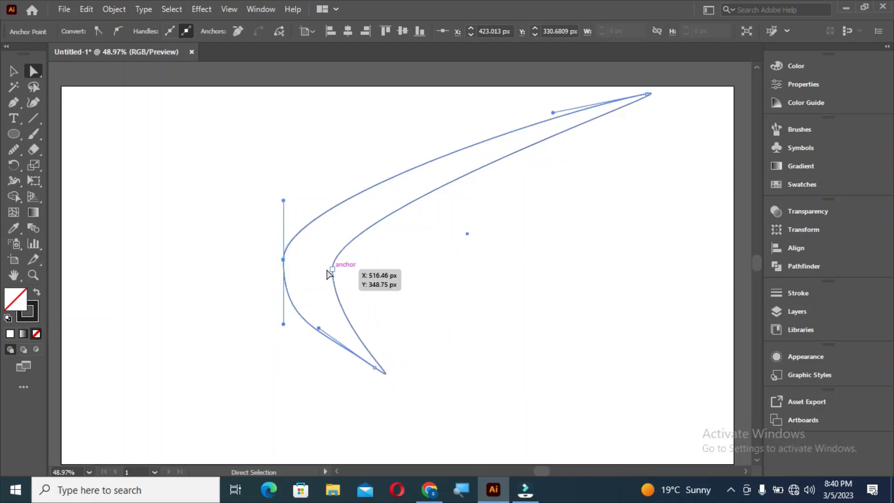
{"action": "left_click", "coordinate": [253, 212]}
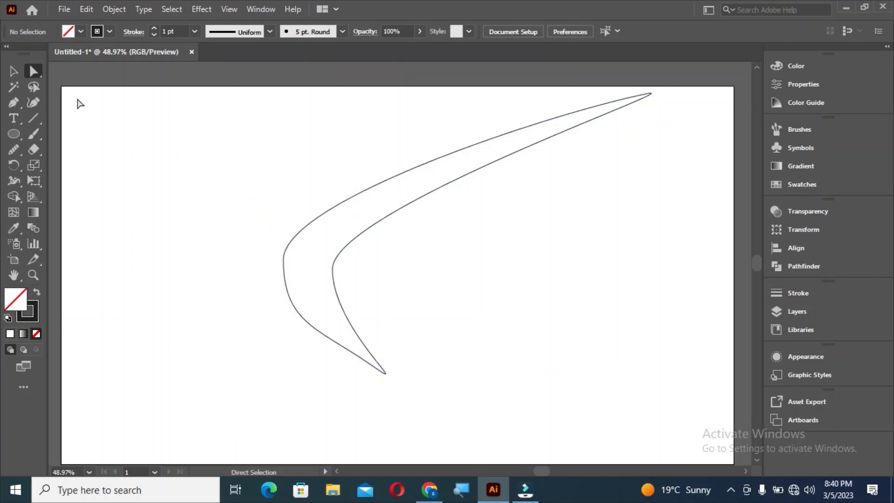
Step: Select the whole crescent path and even out its inner and outer curves with the Smooth tool
{"action": "left_click_drag", "start_coordinate": [164, 90], "coordinate": [660, 412]}
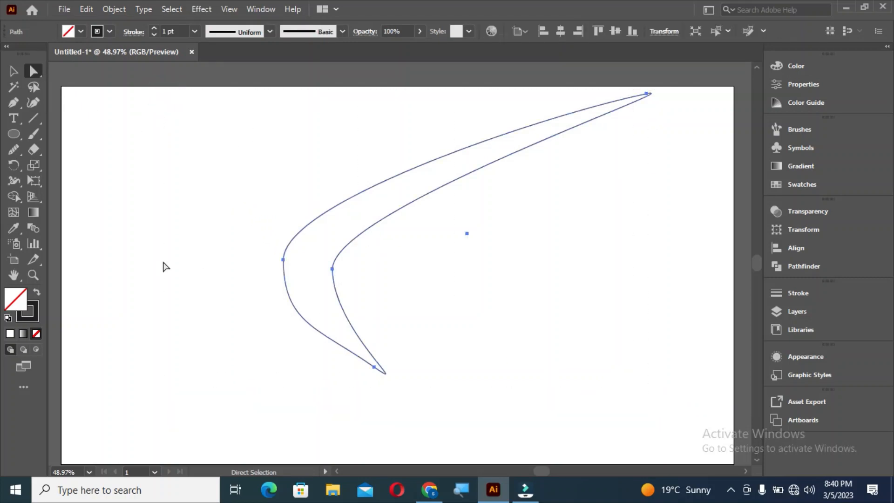
{"action": "left_click", "coordinate": [12, 149]}
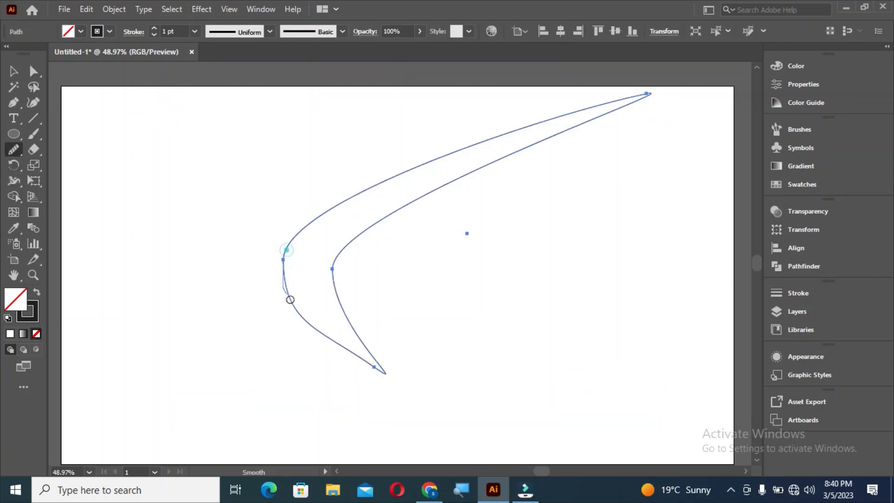
{"action": "left_click_drag", "start_coordinate": [290, 299], "coordinate": [305, 318]}
{"action": "left_click_drag", "start_coordinate": [368, 231], "coordinate": [367, 231]}
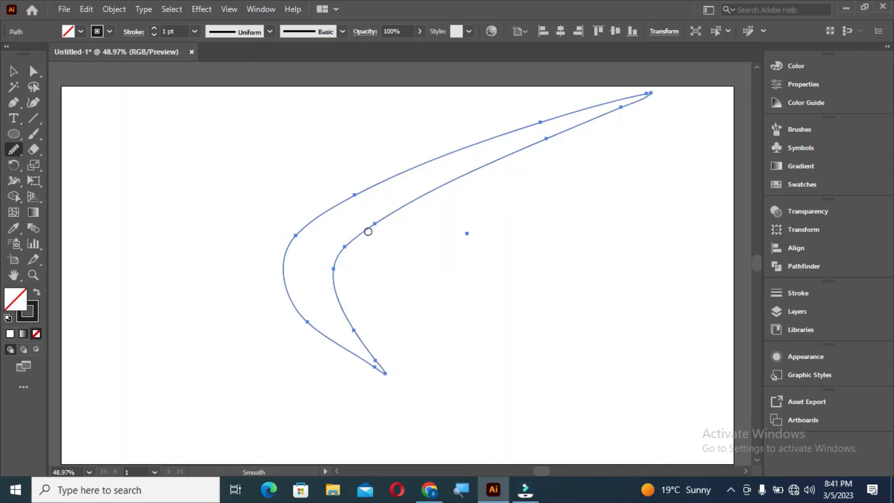
{"action": "left_click", "coordinate": [13, 71]}
{"action": "scroll", "coordinate": [157, 174], "scroll_direction": "up", "scroll_amount": 1}
{"action": "left_click", "coordinate": [158, 175]}
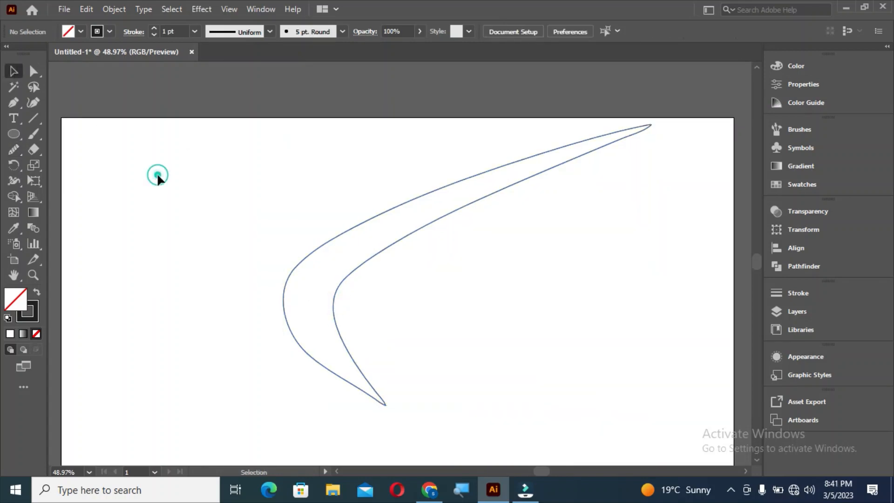
Step: Rotate the crescent counterclockwise to stand more upright, move it down and to the left, and scale it down to fit within the artboard
{"action": "scroll", "coordinate": [313, 302], "scroll_direction": "down", "scroll_amount": 1}
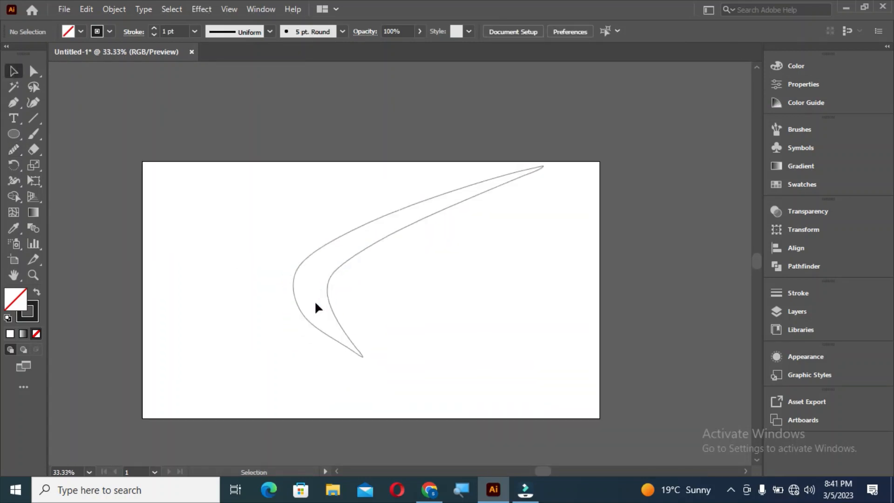
{"action": "scroll", "coordinate": [314, 300], "scroll_direction": "down", "scroll_amount": 1}
{"action": "key", "text": "z"}
{"action": "left_click_drag", "start_coordinate": [360, 302], "coordinate": [423, 329]}
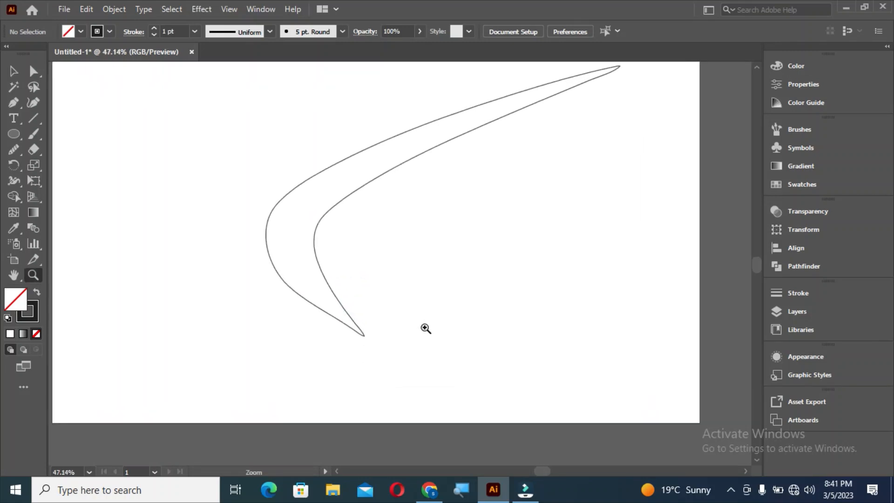
{"action": "left_click_drag", "start_coordinate": [395, 302], "coordinate": [415, 313]}
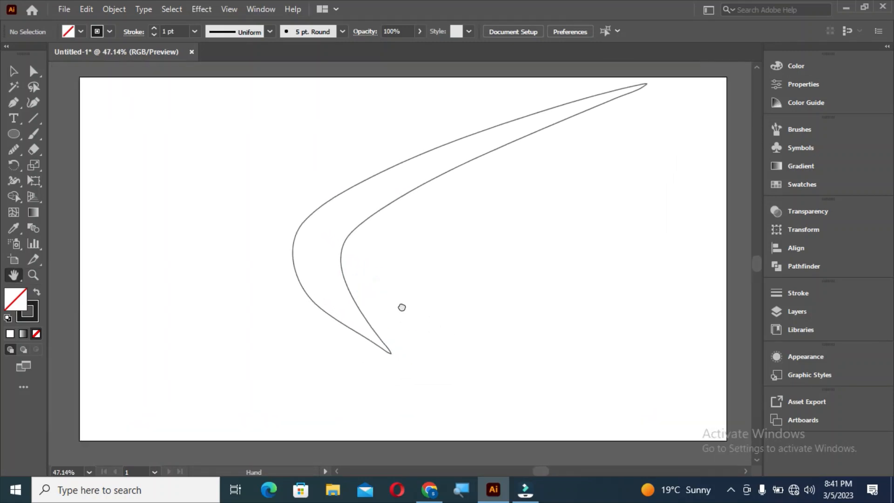
{"action": "key", "text": "v"}
{"action": "left_click", "coordinate": [307, 264]}
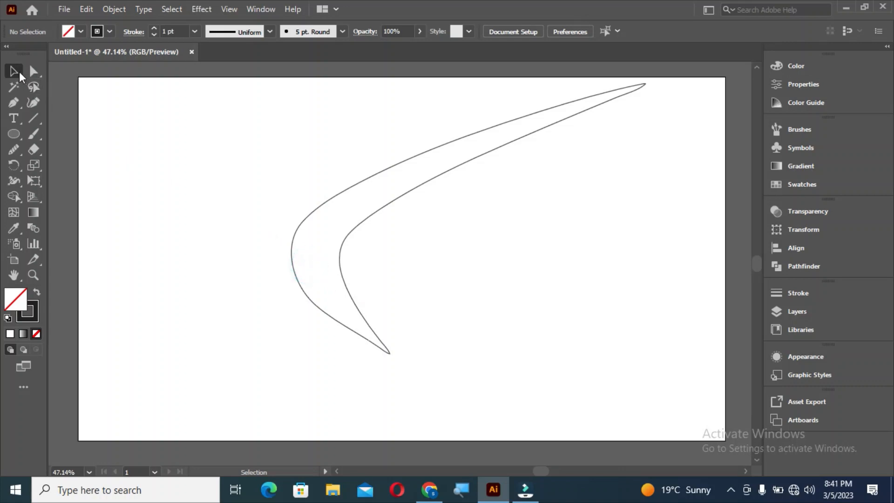
{"action": "left_click_drag", "start_coordinate": [287, 190], "coordinate": [366, 252]}
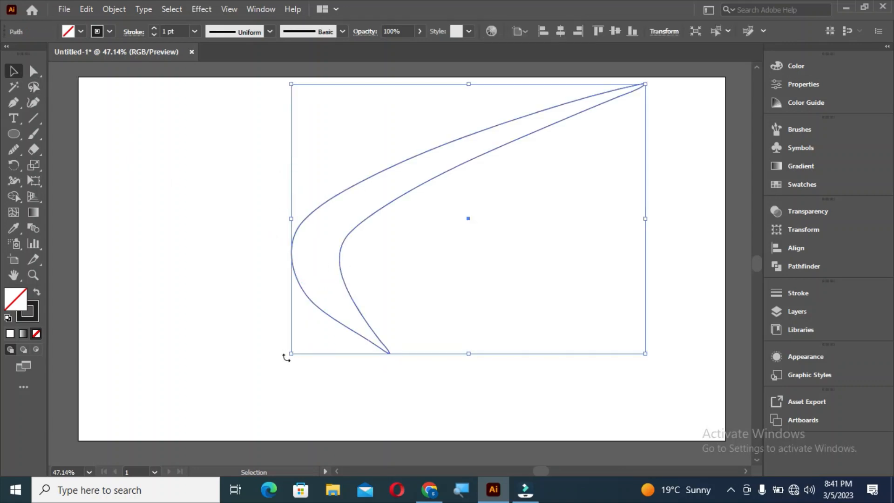
{"action": "left_click_drag", "start_coordinate": [286, 357], "coordinate": [352, 464]}
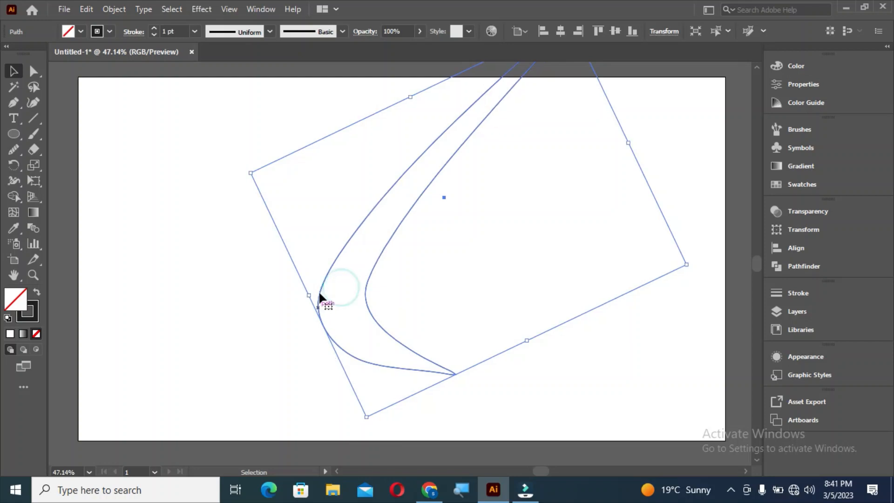
{"action": "left_click_drag", "start_coordinate": [320, 285], "coordinate": [264, 319]}
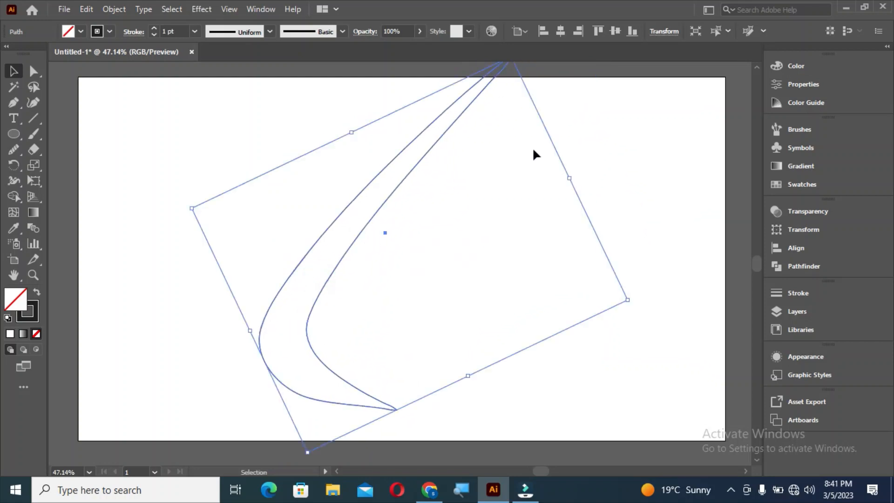
{"action": "left_click_drag", "start_coordinate": [568, 178], "coordinate": [520, 209]}
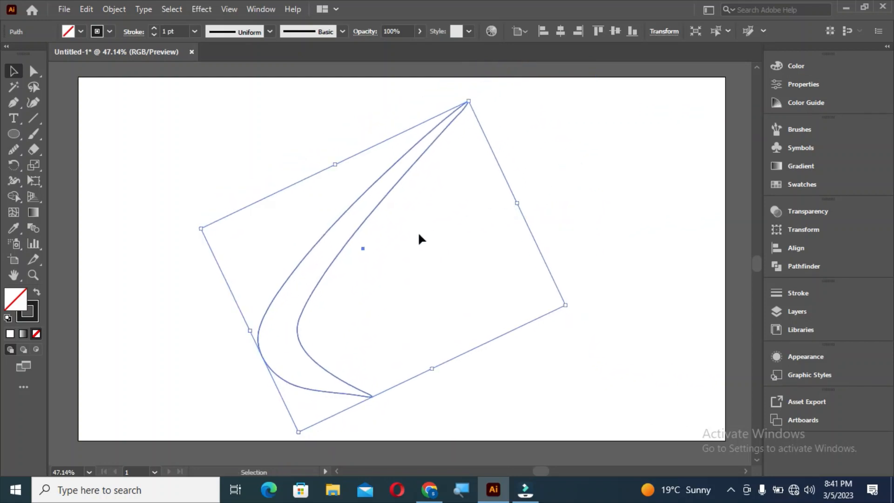
Step: Create a vertical-axis reflected copy of the crescent and shift it right so the upper arms cross and a gap separates the lower tips
{"action": "right_click", "coordinate": [334, 258]}
{"action": "mouse_move", "coordinate": [469, 400]}
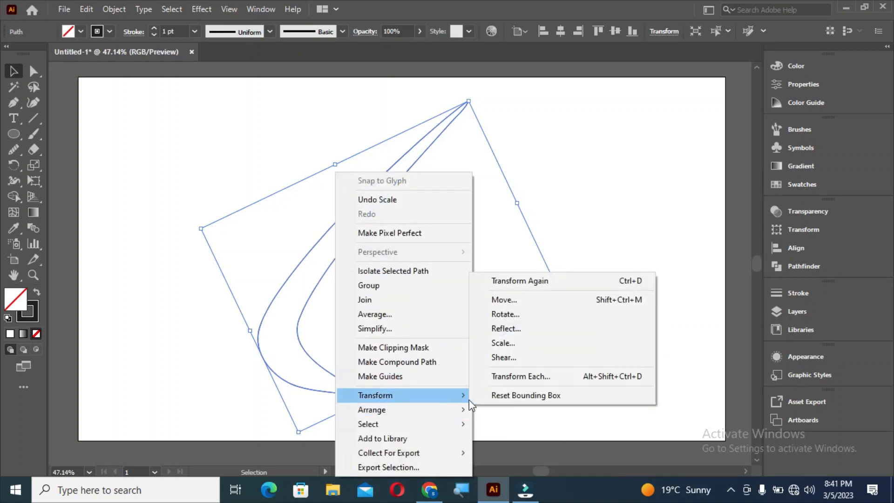
{"action": "left_click", "coordinate": [512, 329]}
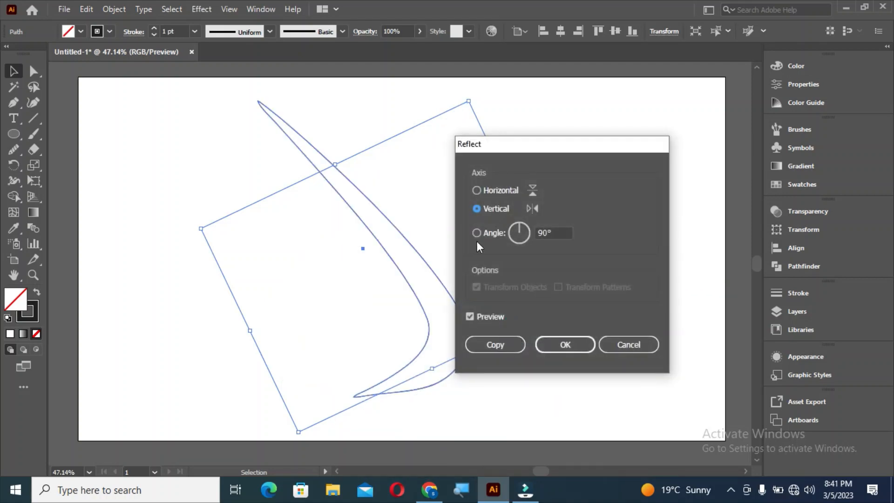
{"action": "left_click", "coordinate": [497, 344]}
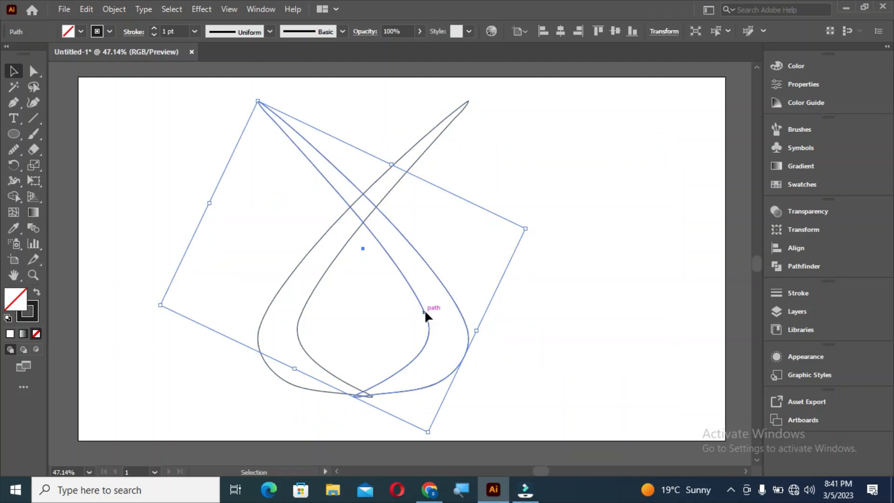
{"action": "left_click_drag", "start_coordinate": [424, 309], "coordinate": [475, 309]}
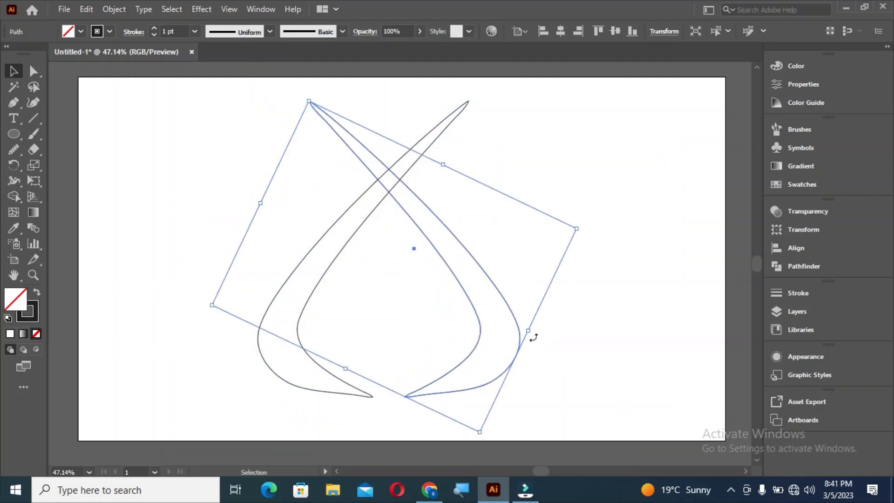
{"action": "left_click_drag", "start_coordinate": [530, 335], "coordinate": [510, 373]}
{"action": "left_click", "coordinate": [349, 274]}
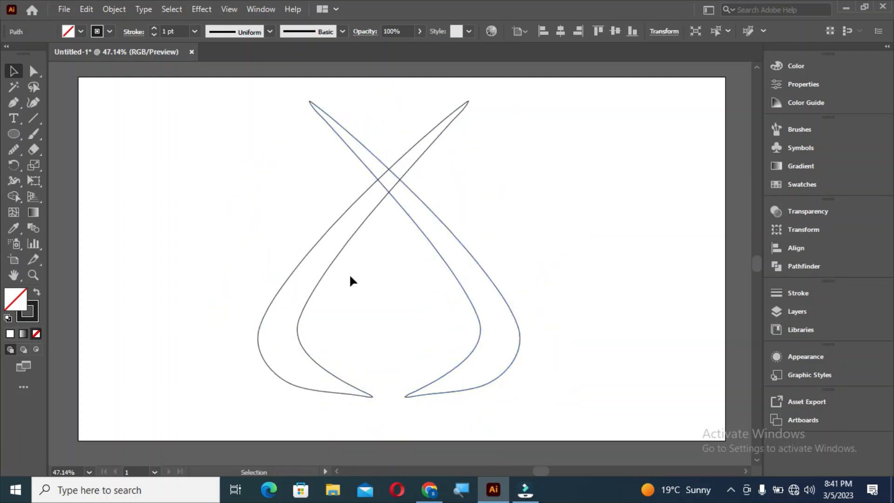
Step: Try to enlarge the original crescent from its upper tip
{"action": "scroll", "coordinate": [359, 232], "scroll_direction": "up", "scroll_amount": 1}
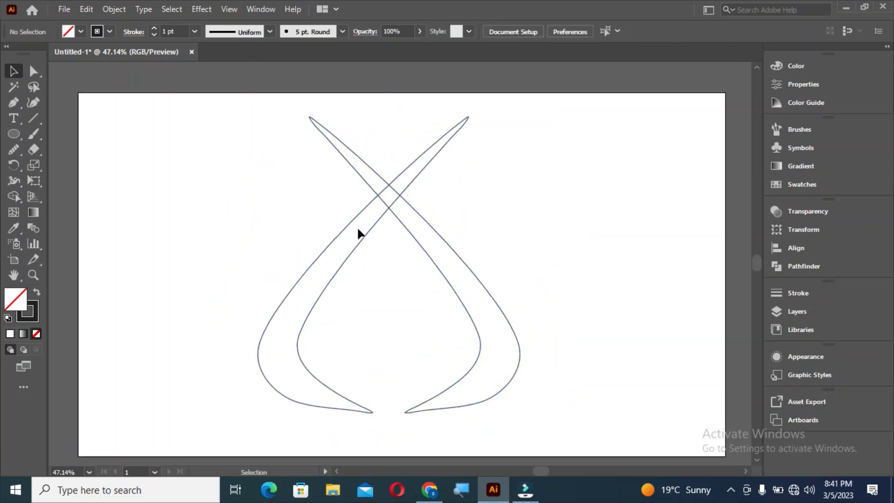
{"action": "left_click", "coordinate": [468, 116]}
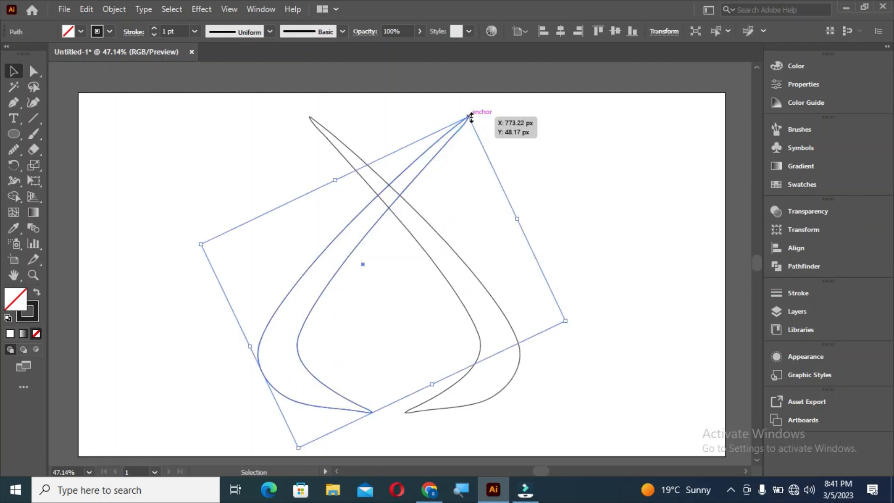
{"action": "left_click_drag", "start_coordinate": [471, 118], "coordinate": [517, 83]}
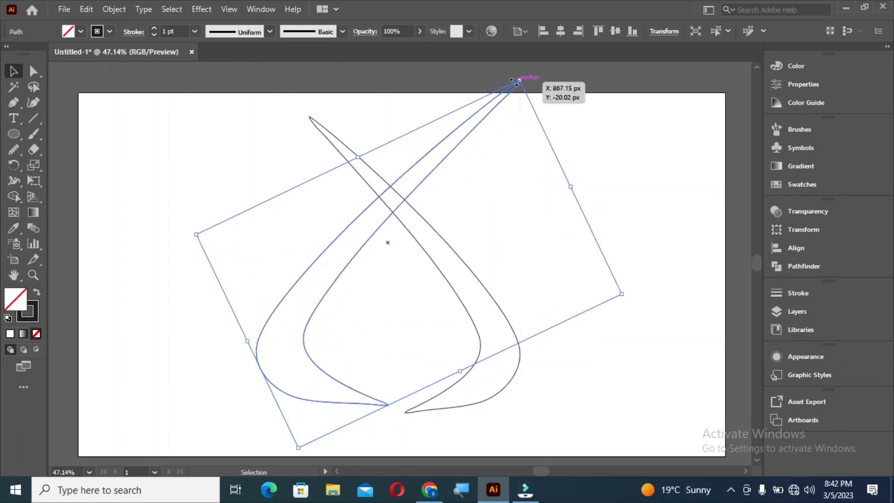
{"action": "key", "text": "ctrl+z"}
Step: Extend both crescents' upper tips outward and upward by moving their end anchors with the Direct Selection tool
{"action": "left_click", "coordinate": [33, 71]}
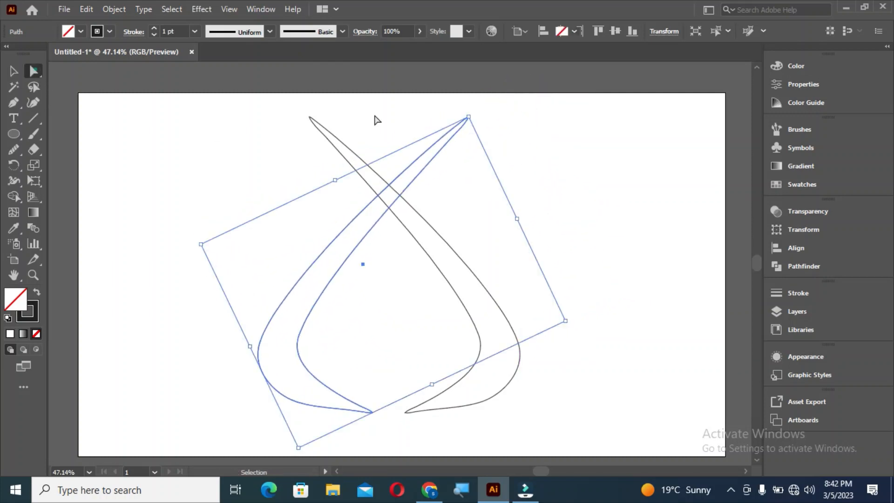
{"action": "left_click", "coordinate": [467, 118]}
{"action": "left_click_drag", "start_coordinate": [469, 116], "coordinate": [488, 104]}
{"action": "left_click", "coordinate": [308, 117]}
{"action": "left_click_drag", "start_coordinate": [307, 119], "coordinate": [292, 100]}
{"action": "left_click", "coordinate": [274, 148]}
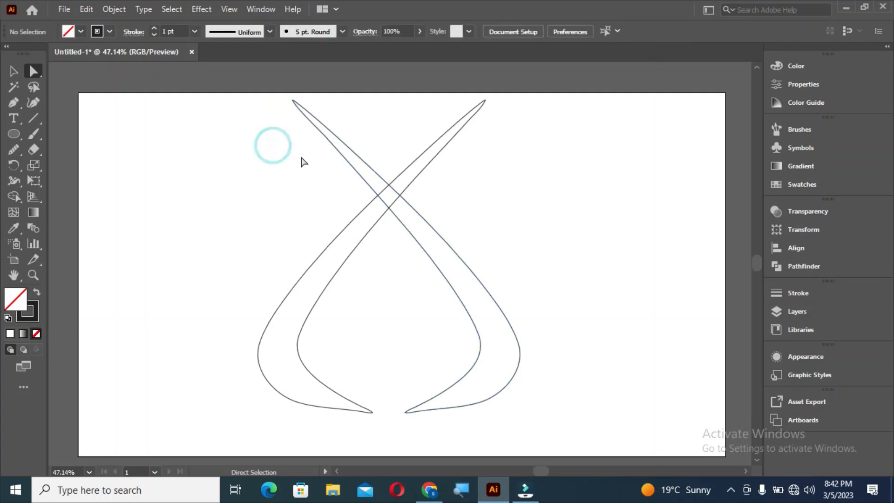
Step: Fill the reflected crescent with dark red
{"action": "left_click", "coordinate": [329, 142]}
{"action": "left_click", "coordinate": [13, 71]}
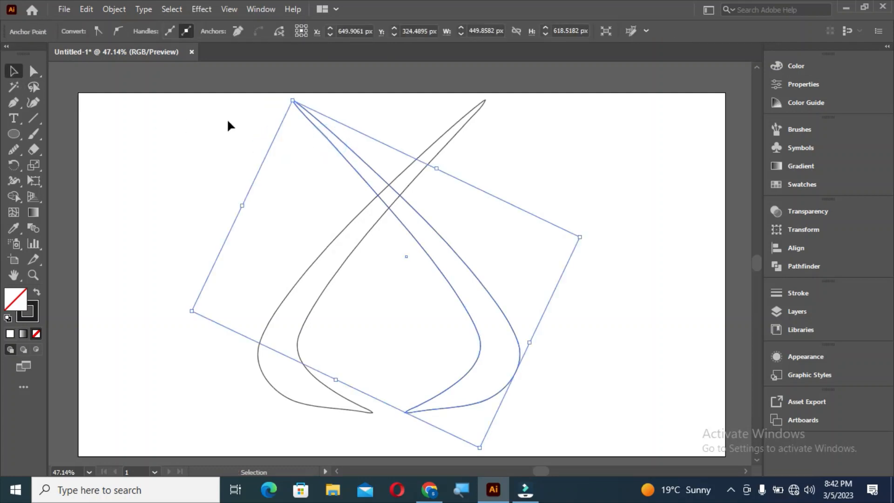
{"action": "left_click", "coordinate": [245, 116]}
{"action": "left_click", "coordinate": [80, 33]}
{"action": "left_click", "coordinate": [100, 53]}
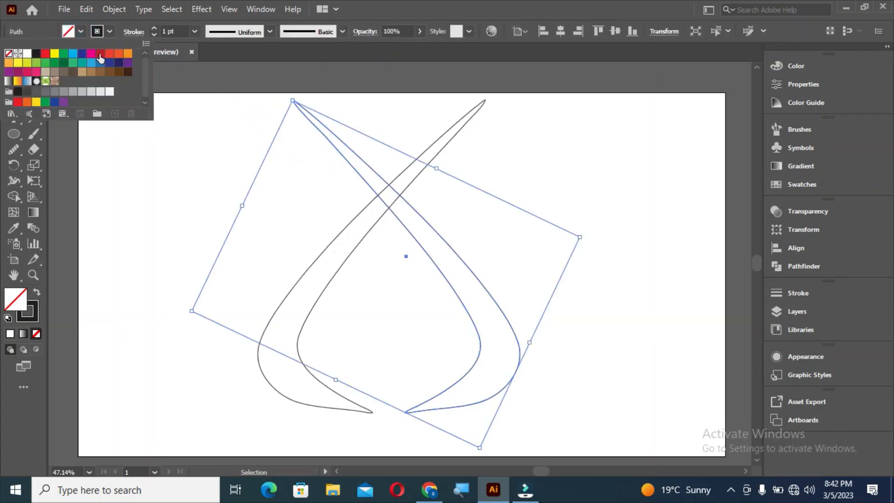
{"action": "left_click", "coordinate": [119, 139]}
{"action": "left_click", "coordinate": [119, 139]}
Step: Fill the original crescent, whose curve bulges to the left, with orange
{"action": "left_click", "coordinate": [320, 285]}
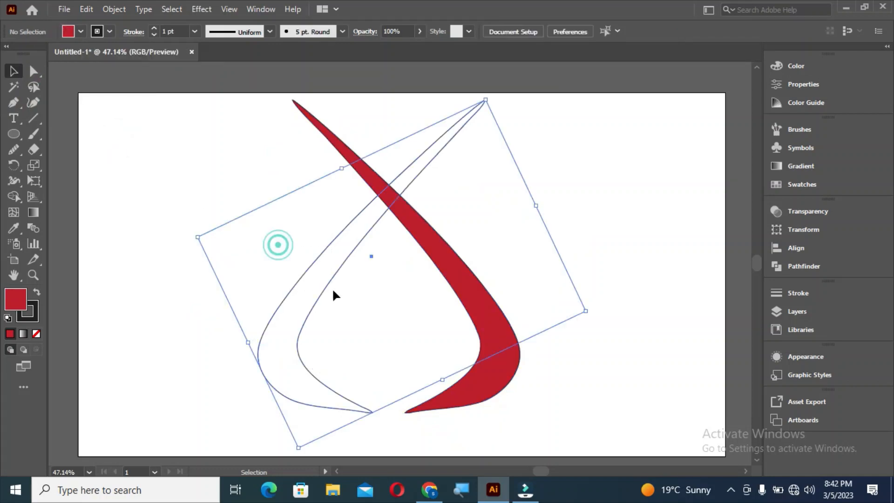
{"action": "left_click", "coordinate": [81, 31]}
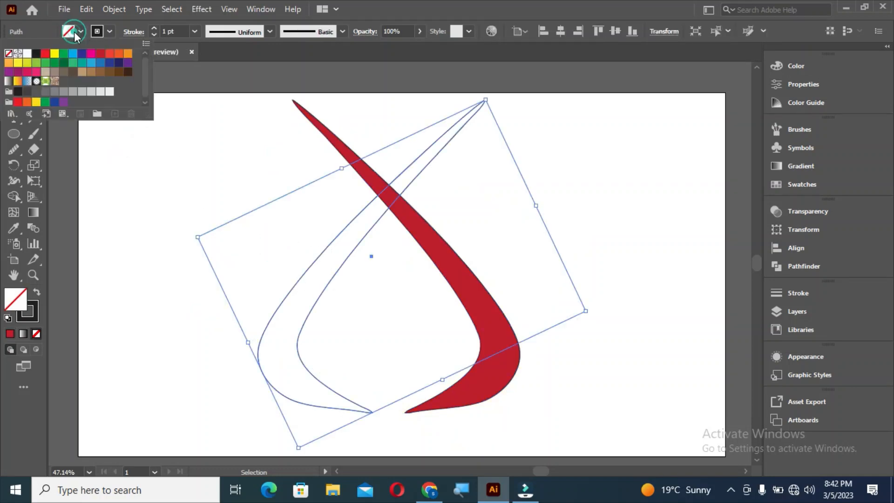
{"action": "left_click", "coordinate": [128, 53]}
{"action": "left_click", "coordinate": [118, 53]}
{"action": "left_click", "coordinate": [112, 165]}
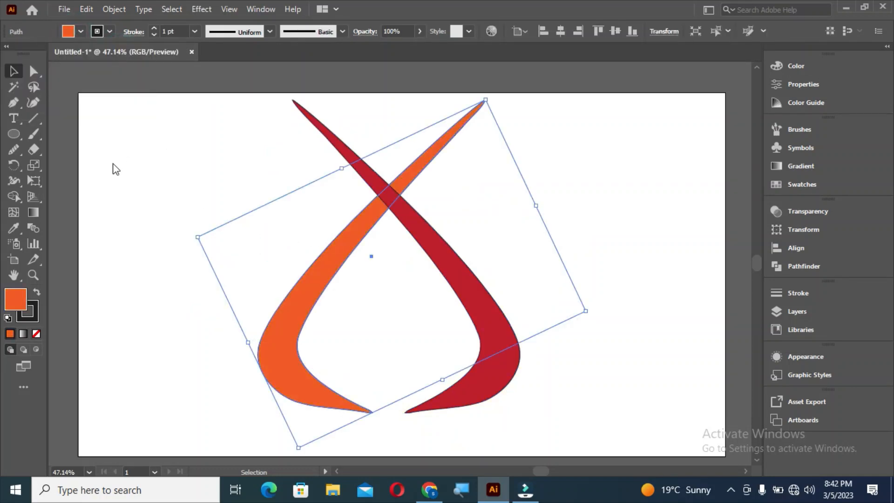
Step: Remove the black stroke from both crossing crescents
{"action": "left_click", "coordinate": [112, 163]}
{"action": "left_click_drag", "start_coordinate": [290, 156], "coordinate": [400, 239]}
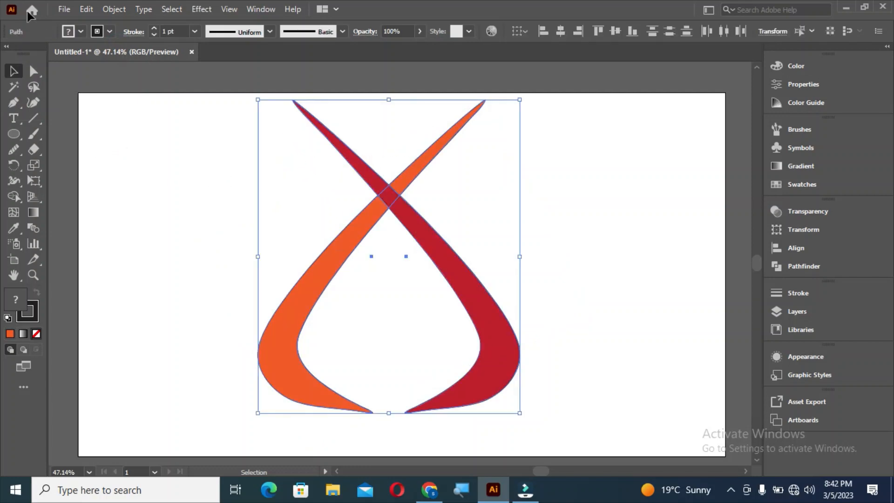
{"action": "left_click", "coordinate": [94, 33]}
{"action": "left_click", "coordinate": [13, 57]}
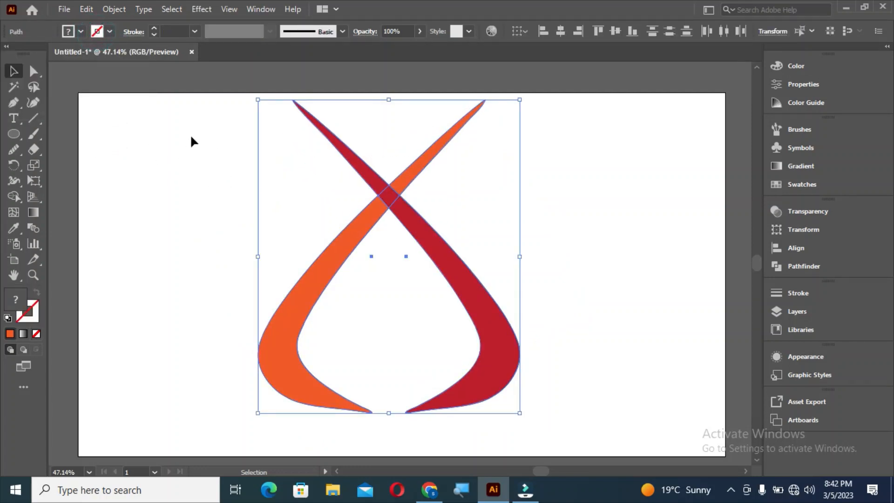
{"action": "left_click_drag", "start_coordinate": [191, 128], "coordinate": [540, 349]}
{"action": "key", "text": "a"}
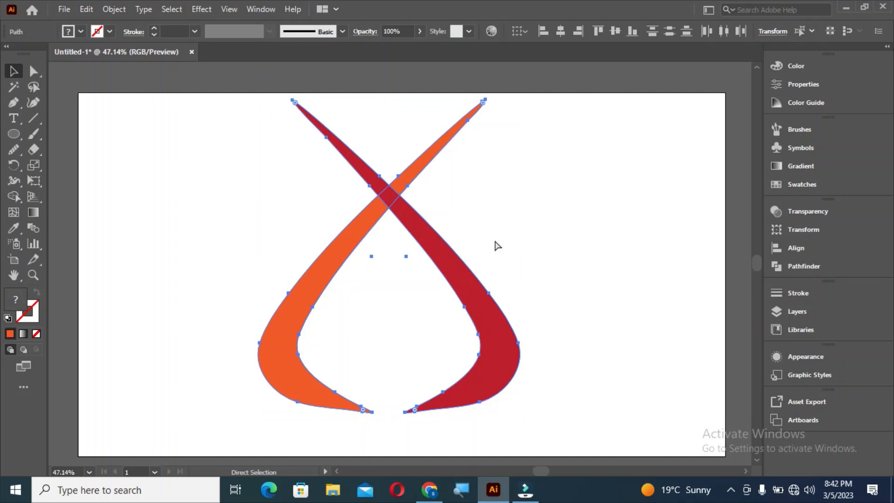
{"action": "key", "text": "v"}
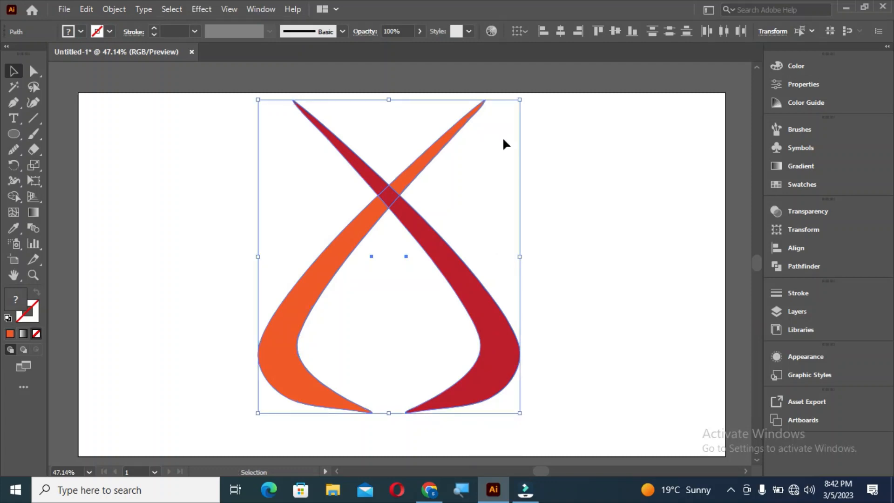
{"action": "left_click", "coordinate": [522, 97]}
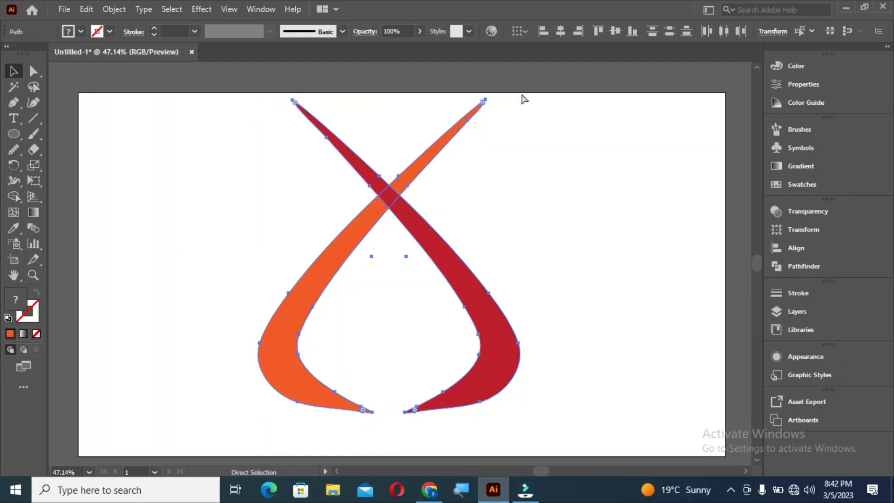
{"action": "left_click", "coordinate": [389, 200]}
{"action": "right_click", "coordinate": [403, 200]}
{"action": "left_click", "coordinate": [534, 114]}
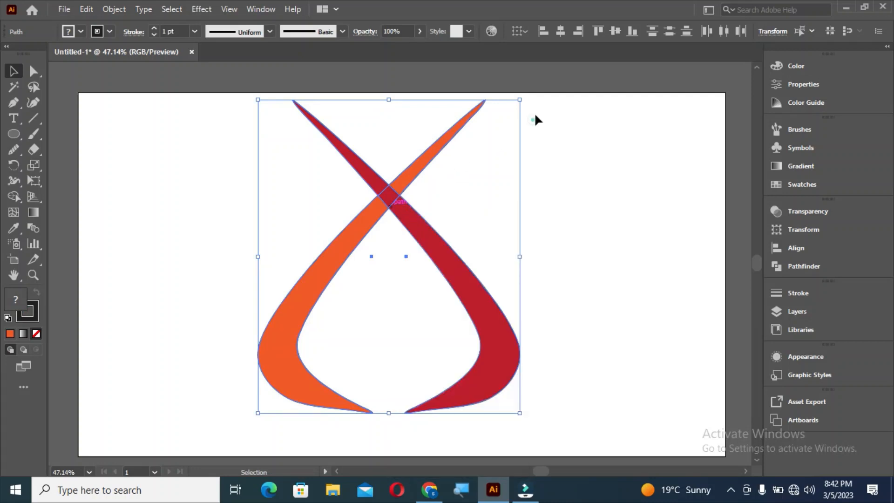
Step: Select the orange and red crescents together and set their stroke to none
{"action": "left_click", "coordinate": [313, 138]}
{"action": "left_click", "coordinate": [415, 208]}
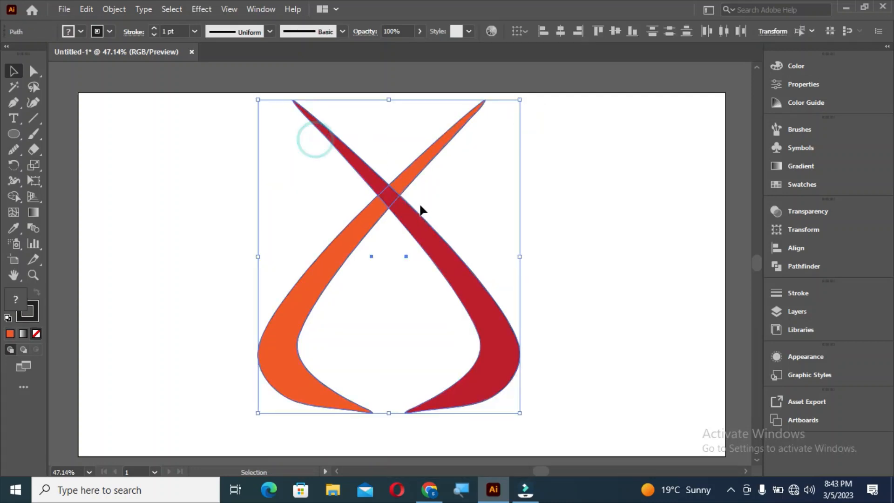
{"action": "left_click", "coordinate": [108, 31]}
{"action": "left_click", "coordinate": [11, 58]}
{"action": "left_click", "coordinate": [102, 34]}
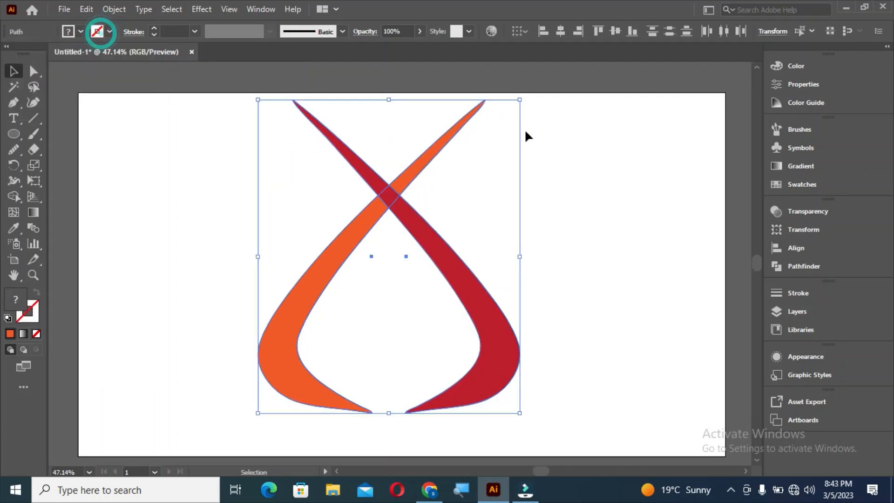
Step: Rotate both crescents 90° clockwise and create a reflected copy of the pair across the vertical axis
{"action": "left_click_drag", "start_coordinate": [524, 98], "coordinate": [465, 100]}
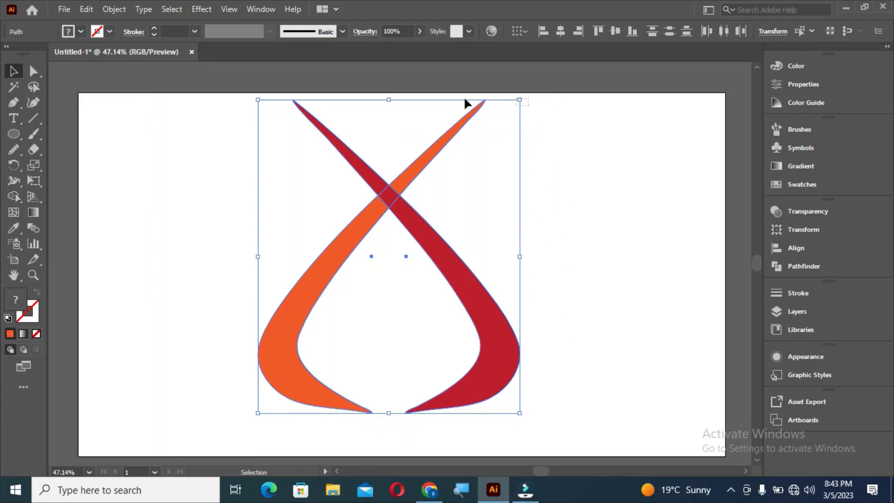
{"action": "left_click_drag", "start_coordinate": [530, 99], "coordinate": [560, 388]}
{"action": "right_click", "coordinate": [364, 197]}
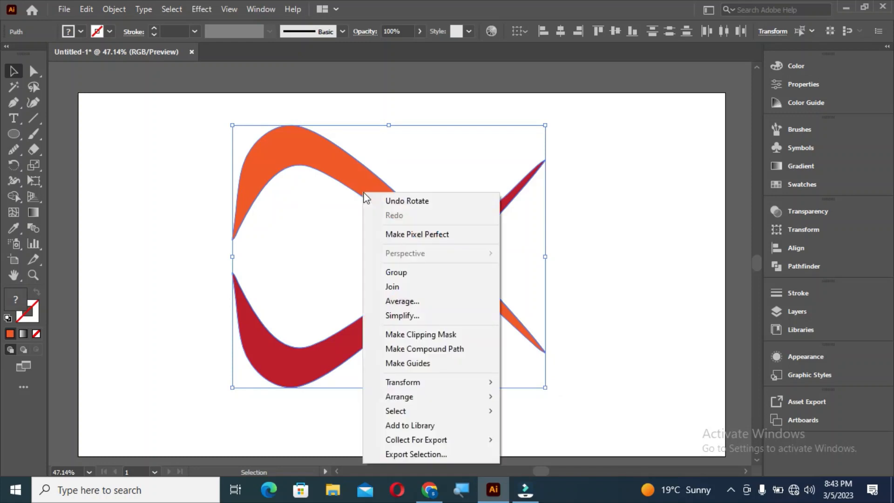
{"action": "mouse_move", "coordinate": [420, 389]}
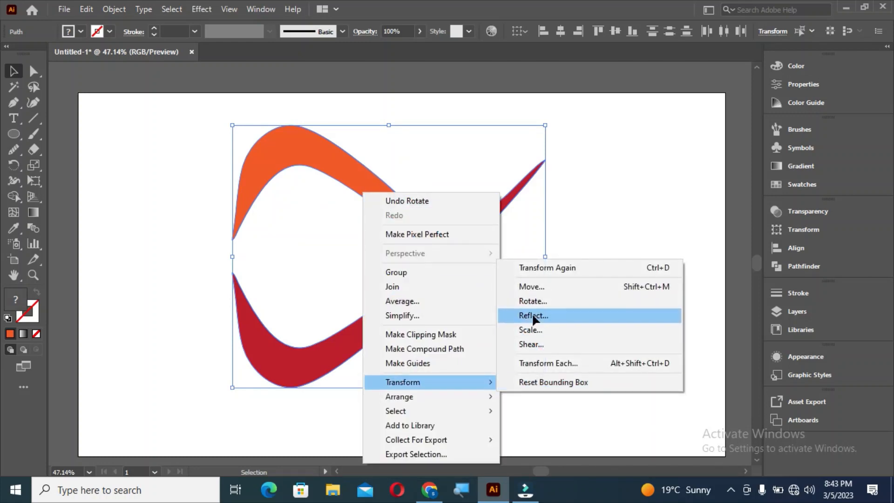
{"action": "left_click", "coordinate": [532, 315]}
{"action": "left_click", "coordinate": [495, 344]}
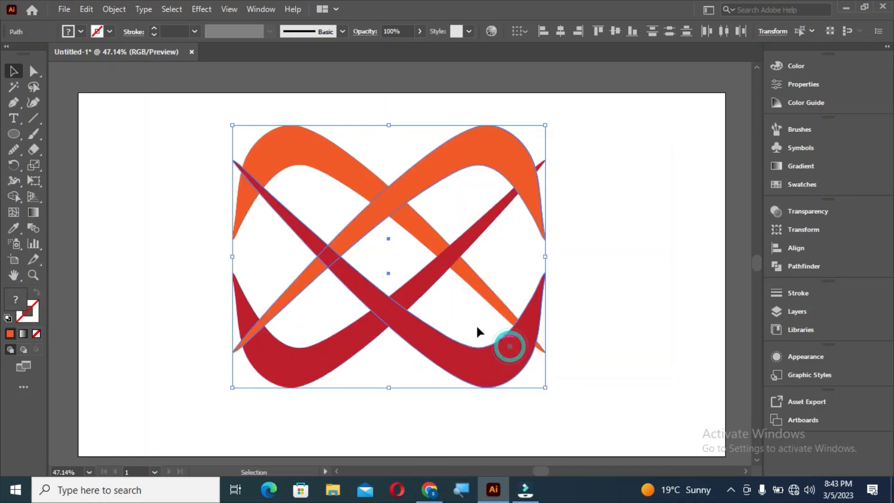
{"action": "left_click", "coordinate": [364, 289]}
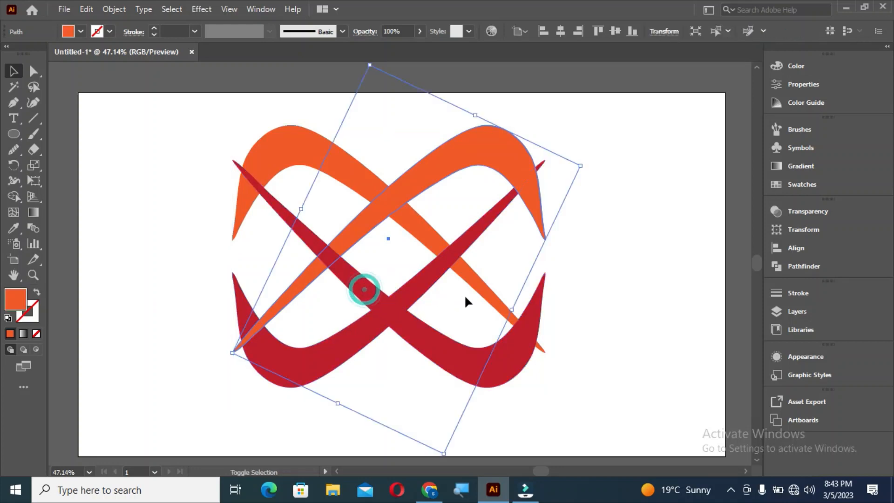
{"action": "left_click_drag", "start_coordinate": [363, 284], "coordinate": [445, 294]}
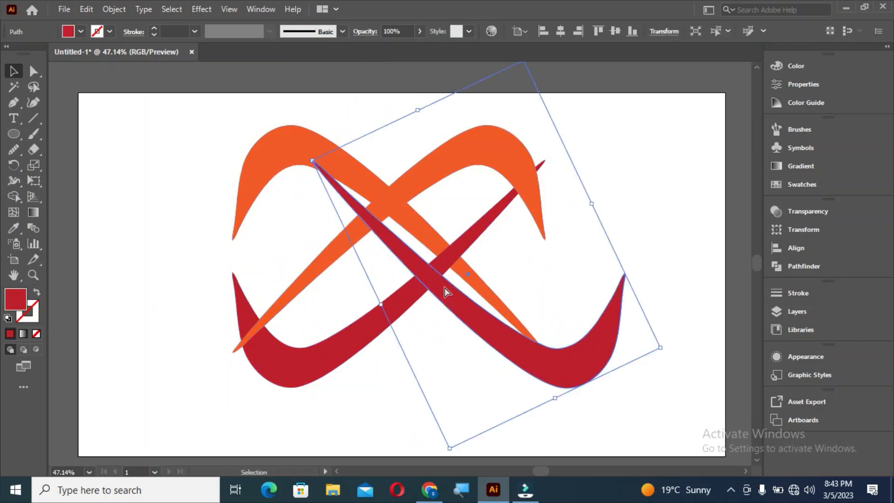
{"action": "key", "text": "ctrl+z"}
Step: Move the reflected orange and red pair horizontally to the right, so the four thin ends cross in the middle like an infinity sign
{"action": "left_click", "coordinate": [359, 226], "text": "shift"}
{"action": "left_click_drag", "start_coordinate": [352, 283], "coordinate": [475, 293]}
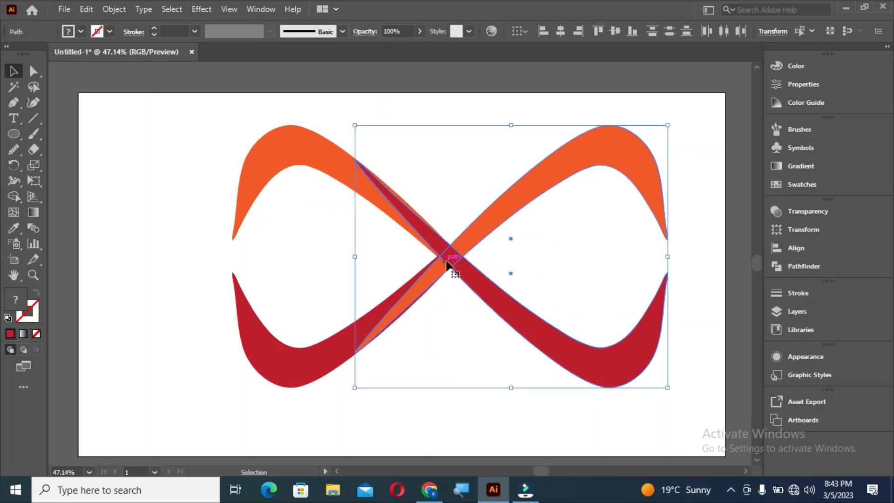
{"action": "scroll", "coordinate": [446, 262], "scroll_direction": "up", "scroll_amount": 1}
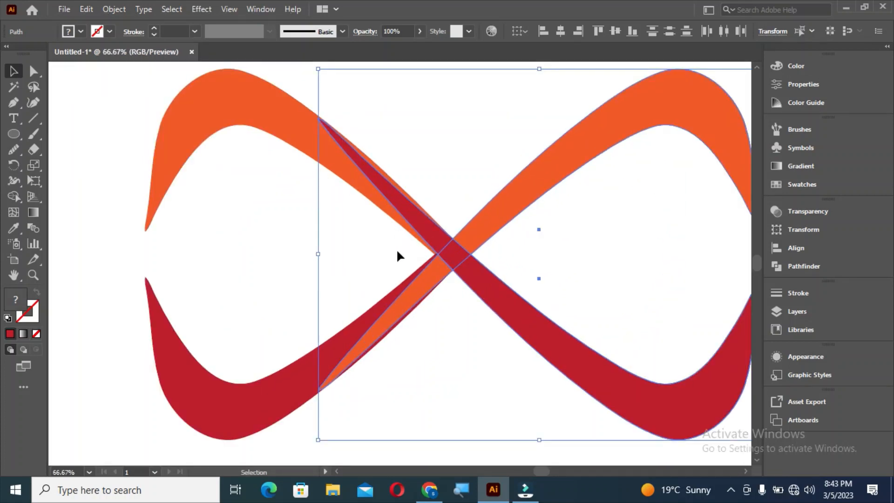
{"action": "scroll", "coordinate": [397, 253], "scroll_direction": "down", "scroll_amount": 1}
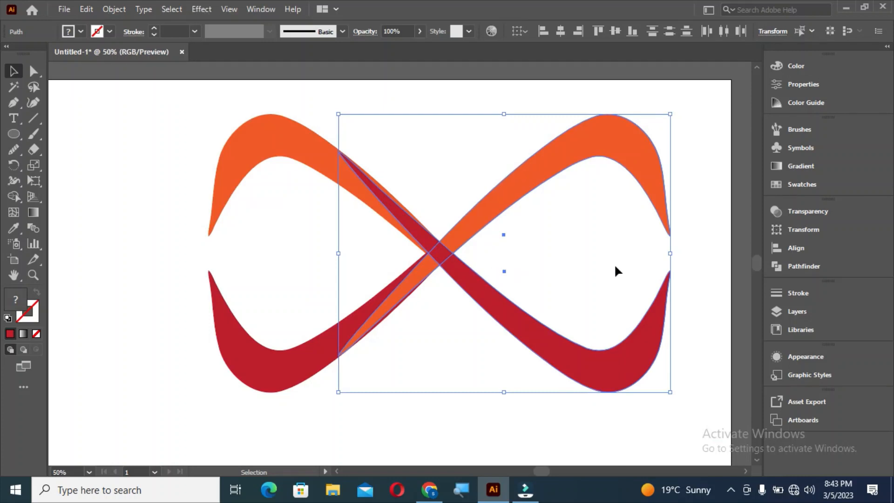
{"action": "left_click_drag", "start_coordinate": [530, 332], "coordinate": [495, 329]}
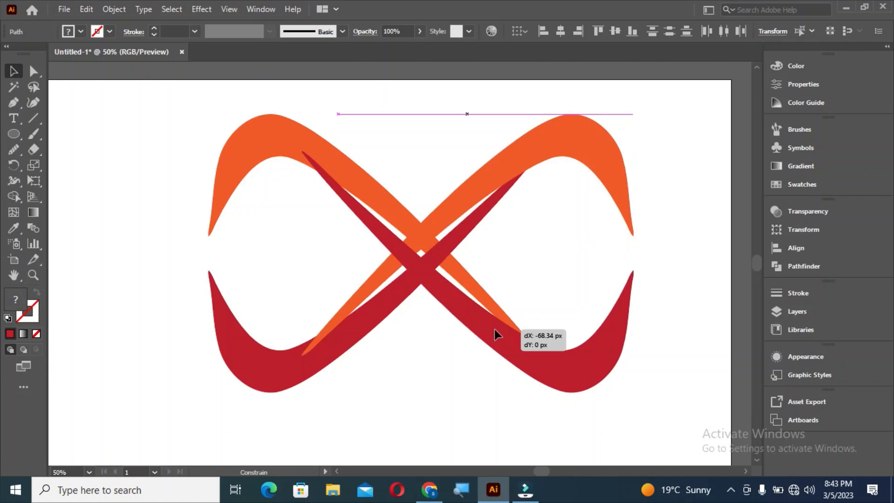
{"action": "left_click_drag", "start_coordinate": [495, 329], "coordinate": [564, 340]}
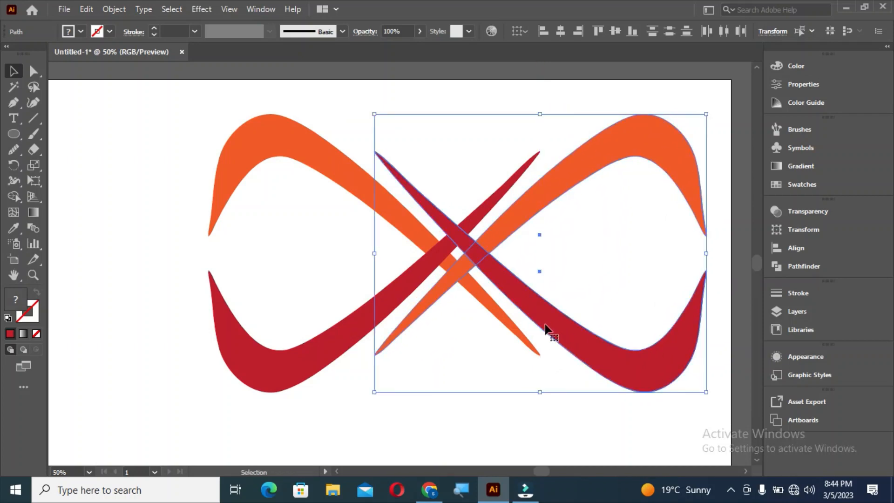
Step: Select all four crescents, move them left and slightly down toward the artboard's centre, and deselect them
{"action": "left_click_drag", "start_coordinate": [285, 91], "coordinate": [403, 287]}
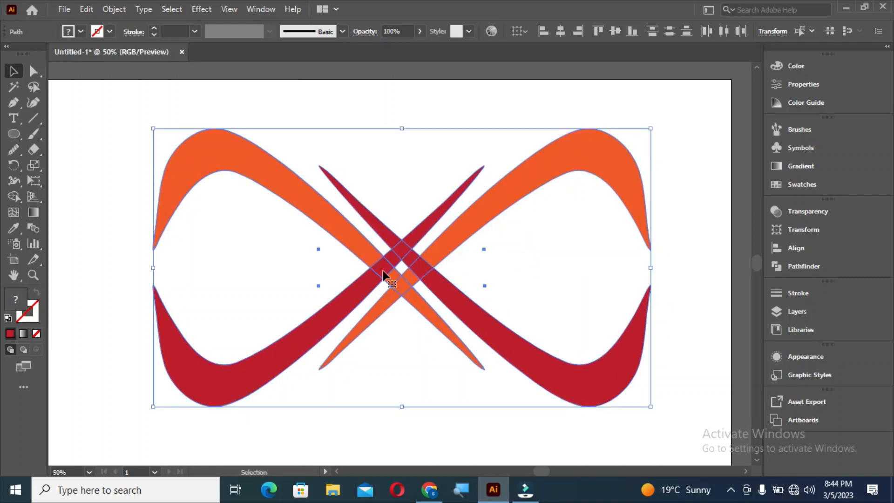
{"action": "left_click", "coordinate": [396, 162]}
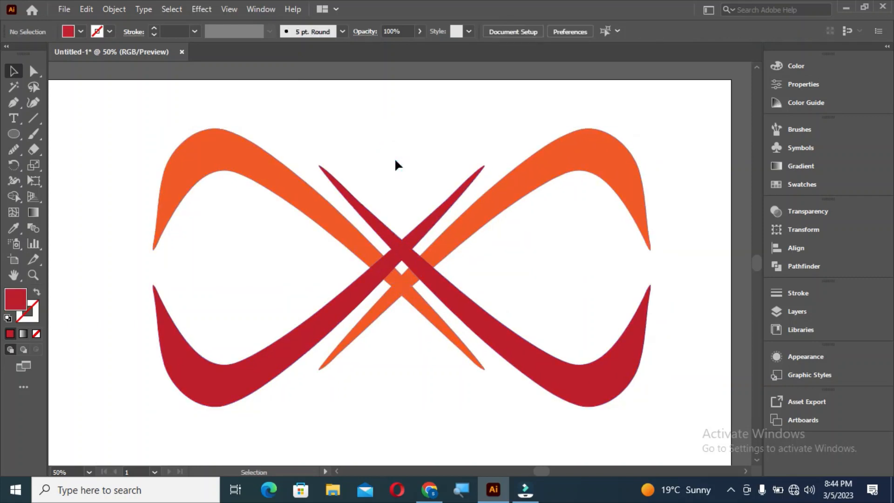
{"action": "scroll", "coordinate": [395, 216], "scroll_direction": "down", "scroll_amount": 1}
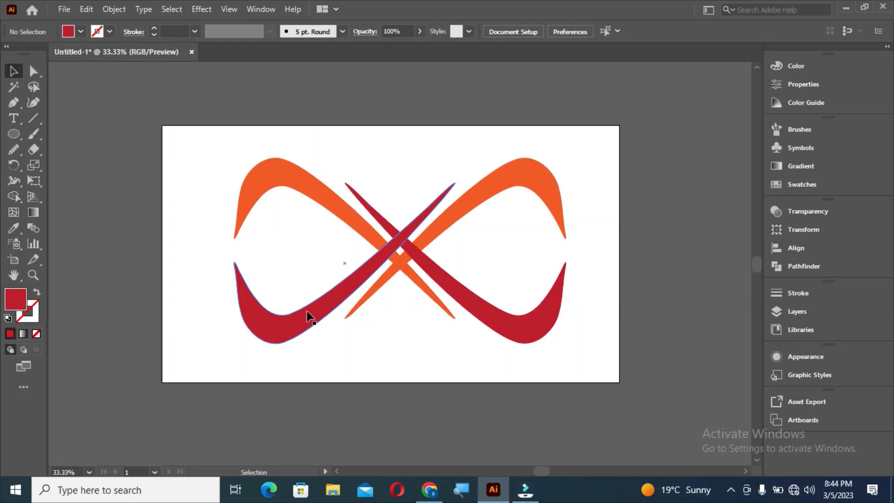
Step: Fill the left red crescent with a white-to-black linear gradient
{"action": "left_click", "coordinate": [376, 270]}
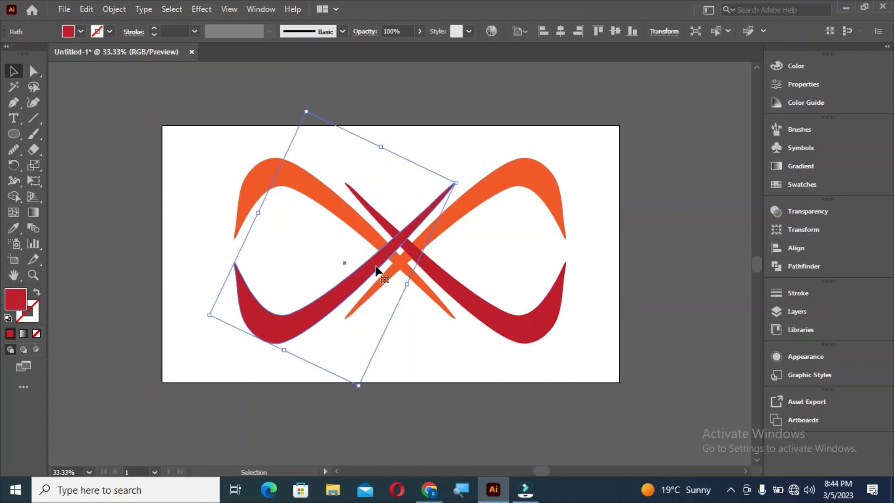
{"action": "left_click", "coordinate": [786, 166]}
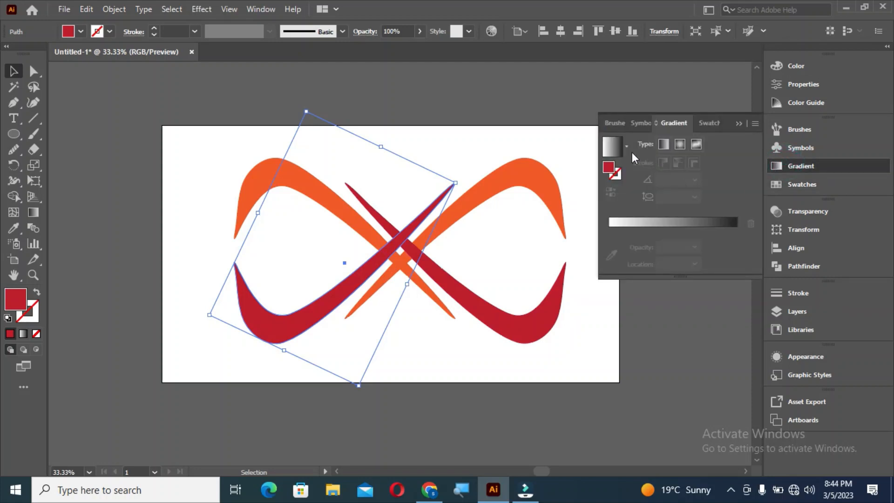
{"action": "left_click", "coordinate": [615, 154]}
{"action": "left_click", "coordinate": [549, 172]}
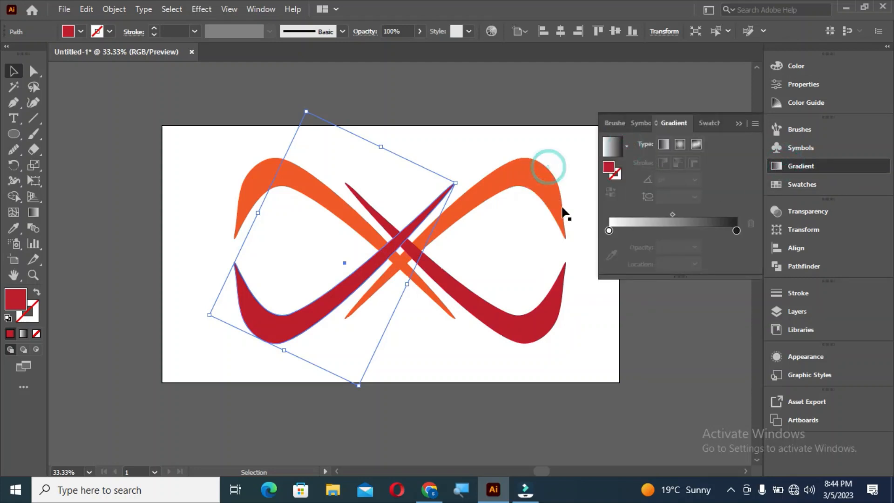
{"action": "left_click", "coordinate": [610, 231]}
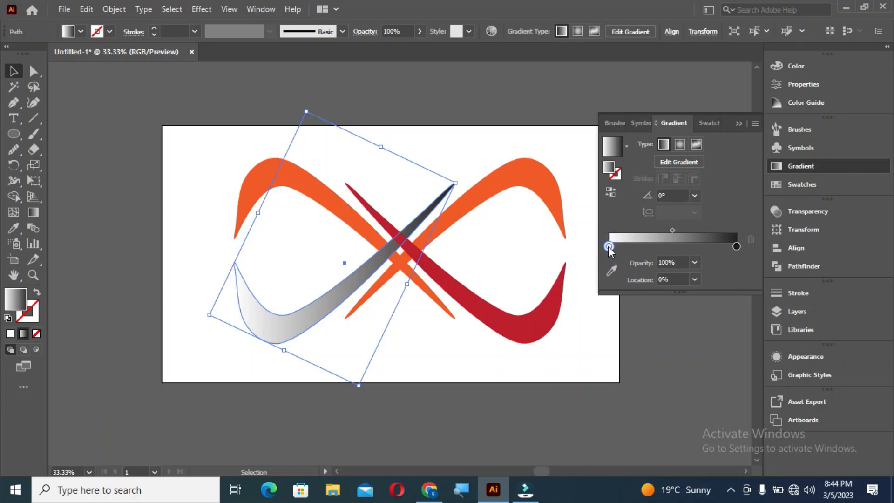
Step: Change the gradient's white stop to cyan
{"action": "double_click", "coordinate": [609, 247]}
{"action": "left_click", "coordinate": [568, 292]}
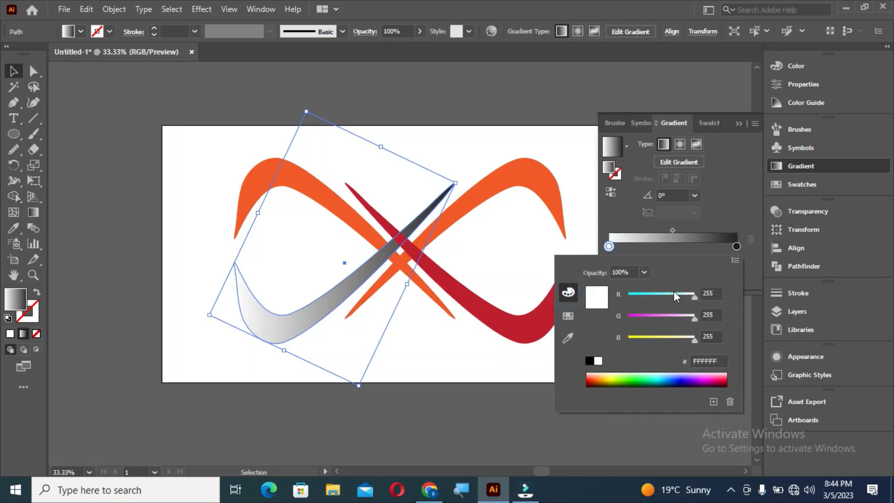
{"action": "left_click_drag", "start_coordinate": [695, 294], "coordinate": [610, 298]}
{"action": "left_click", "coordinate": [676, 239]}
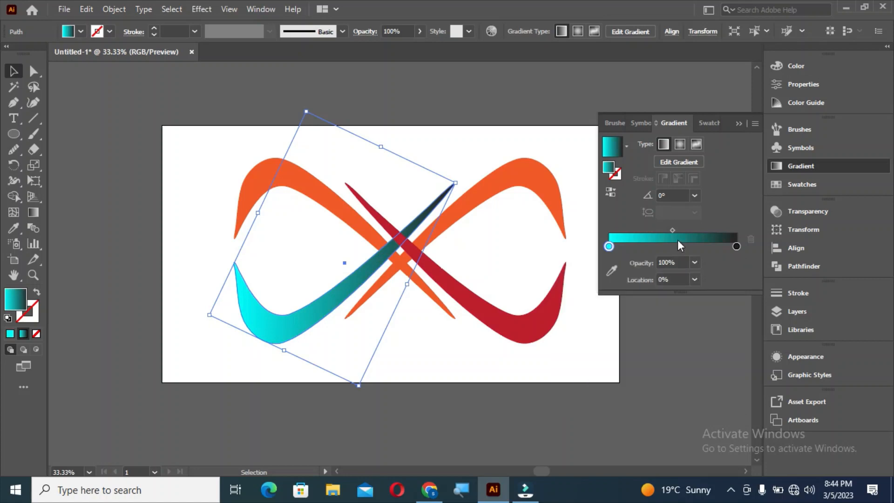
{"action": "key", "text": "Escape"}
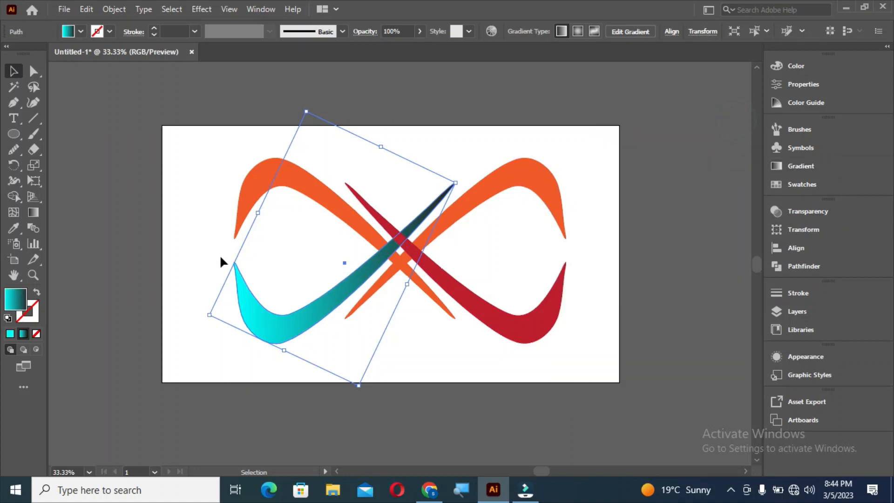
Step: Angle the gradient diagonally along the crescent with the Gradient tool, with cyan in the middle and dark stops at both ends
{"action": "key", "text": "g"}
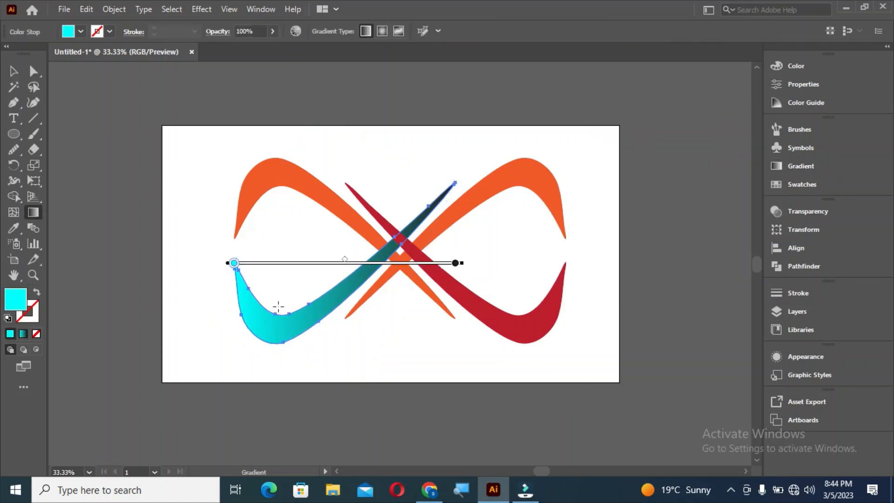
{"action": "left_click_drag", "start_coordinate": [247, 328], "coordinate": [453, 183]}
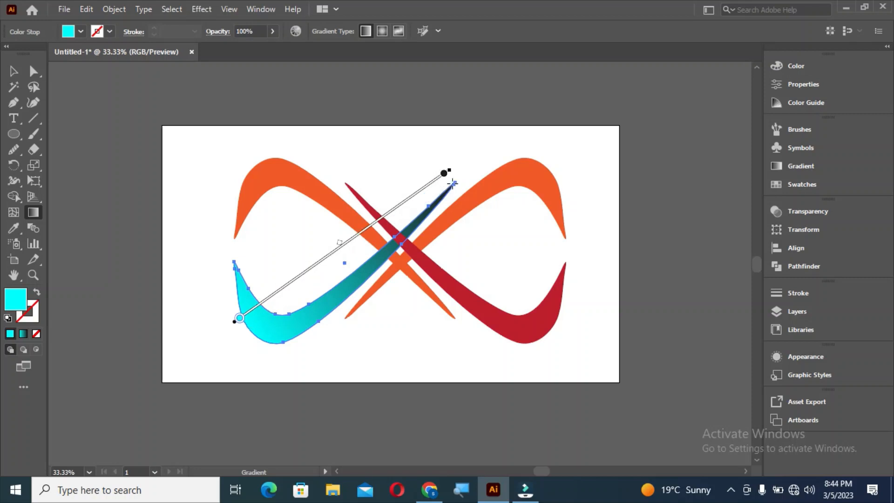
{"action": "left_click_drag", "start_coordinate": [241, 324], "coordinate": [347, 259]}
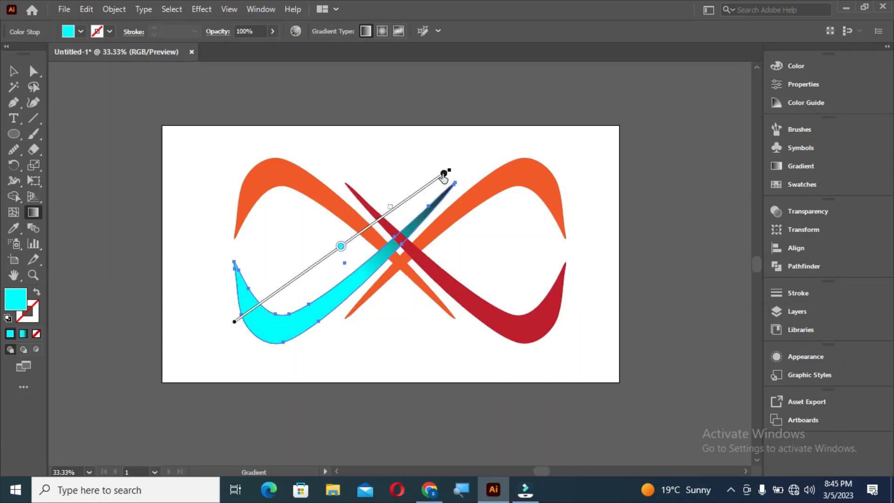
{"action": "mouse_move", "coordinate": [443, 176]}
{"action": "left_mouse_down"}
{"action": "mouse_move", "coordinate": [300, 285]}
{"action": "mouse_move", "coordinate": [215, 315]}
{"action": "mouse_move", "coordinate": [238, 319]}
{"action": "mouse_move", "coordinate": [389, 276]}
{"action": "mouse_move", "coordinate": [463, 181]}
{"action": "mouse_move", "coordinate": [463, 189]}
{"action": "left_mouse_up"}
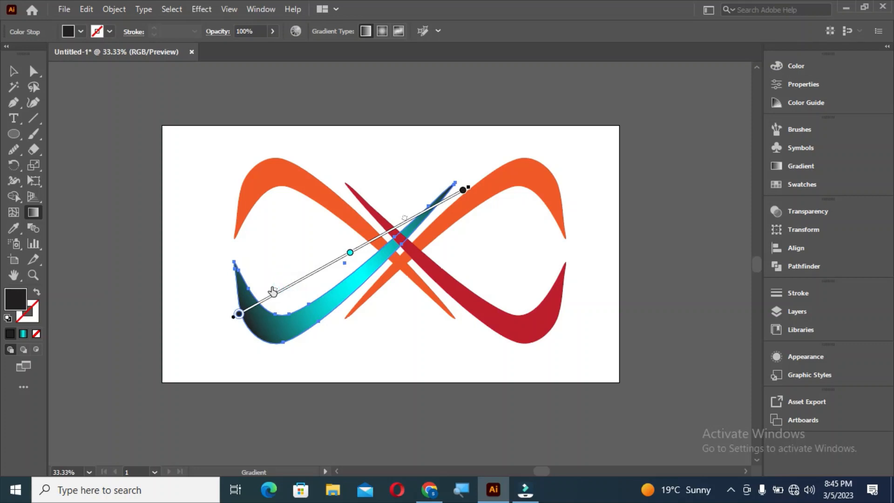
{"action": "left_click", "coordinate": [14, 71]}
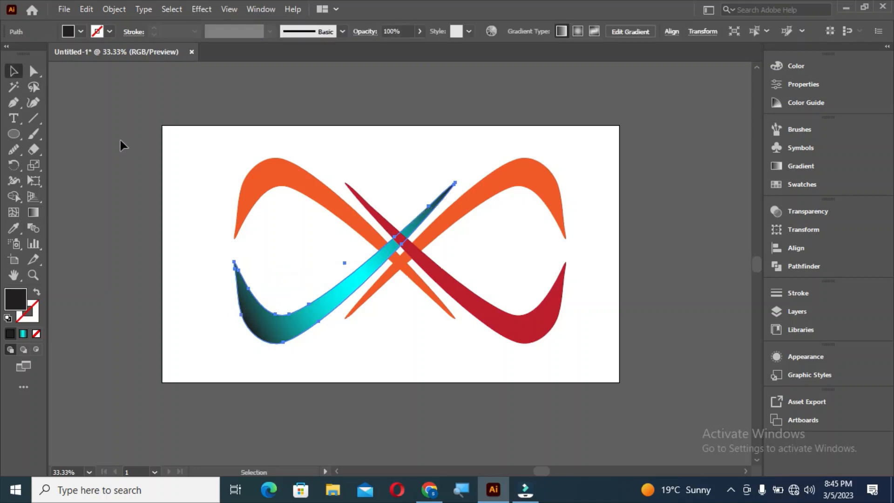
{"action": "left_click", "coordinate": [175, 150]}
Step: Copy the lower-left crescent's cyan-and-black gradient onto the other three crescents with the Eyedropper, and deselect them
{"action": "left_click_drag", "start_coordinate": [212, 148], "coordinate": [266, 202]}
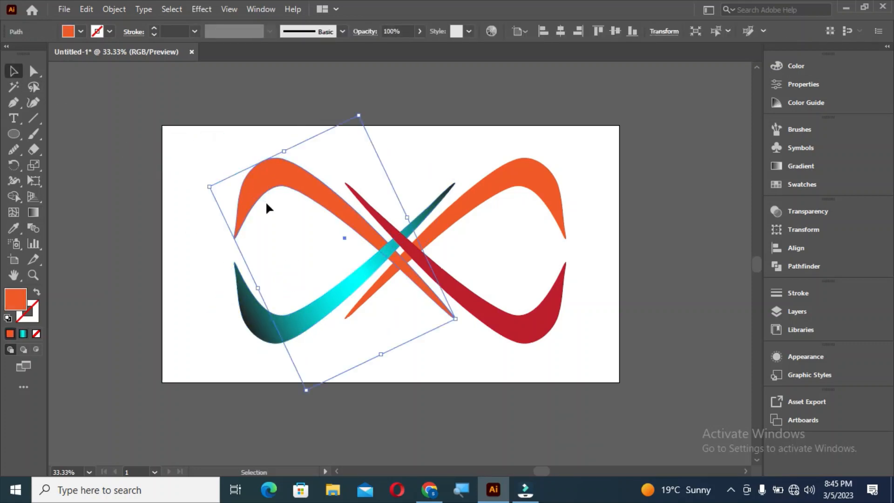
{"action": "left_click", "coordinate": [495, 183], "text": "shift"}
{"action": "left_click", "coordinate": [518, 330], "text": "shift"}
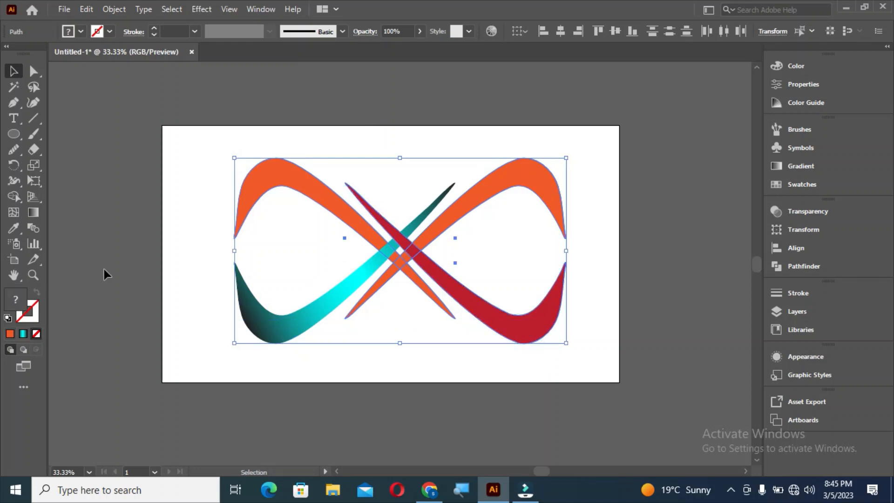
{"action": "key", "text": "i"}
{"action": "left_click", "coordinate": [266, 318]}
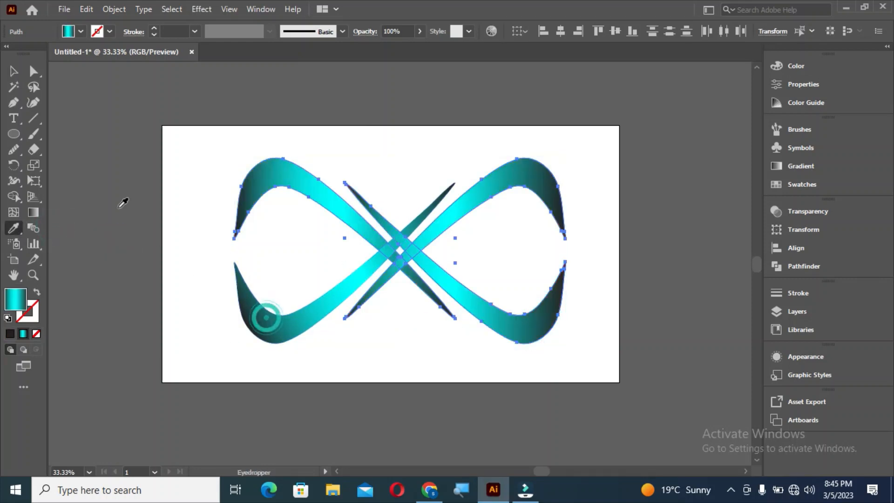
{"action": "key", "text": "v"}
{"action": "left_click", "coordinate": [192, 184]}
Step: Angle the upper-left crescent's gradient diagonally down to the right with the Gradient tool, keeping cyan between dark ends
{"action": "left_click", "coordinate": [296, 183]}
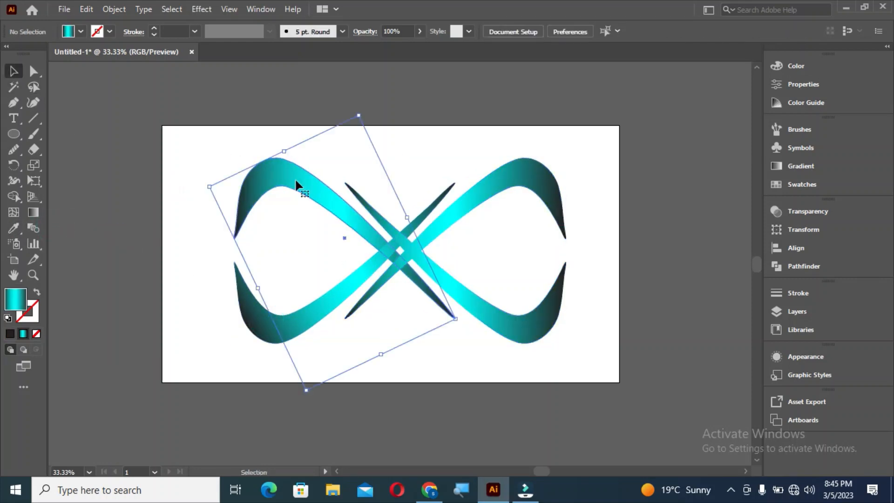
{"action": "key", "text": "g"}
{"action": "left_click_drag", "start_coordinate": [254, 163], "coordinate": [394, 281]}
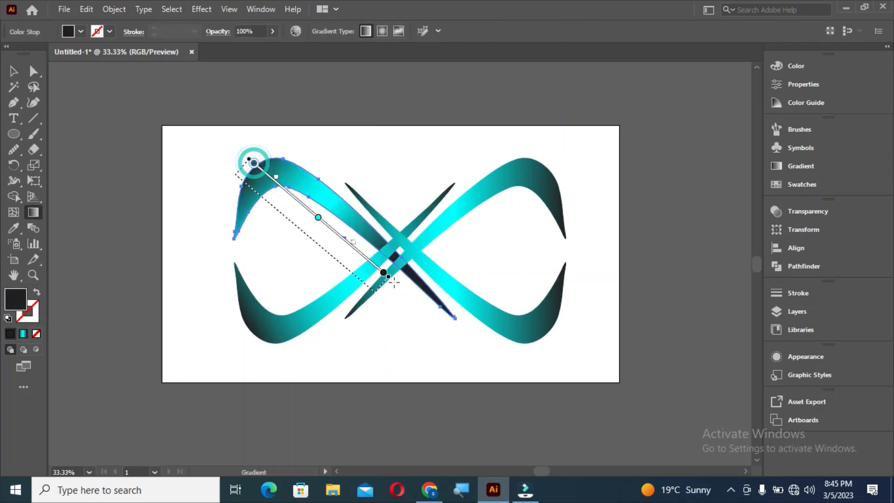
{"action": "left_click_drag", "start_coordinate": [240, 181], "coordinate": [436, 336]}
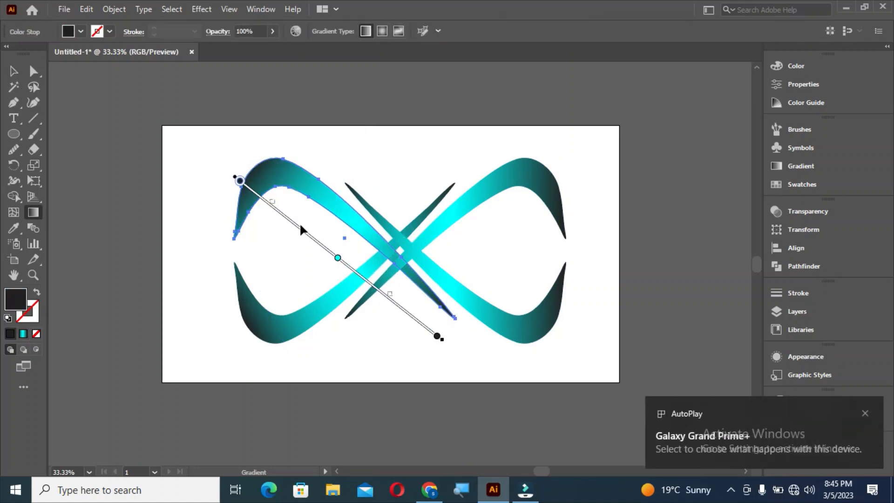
{"action": "key", "text": "v"}
Step: Angle the gradients of the upper-right and lower-right crescents diagonally along their lengths with the Gradient tool, and deselect
{"action": "left_click", "coordinate": [443, 217]}
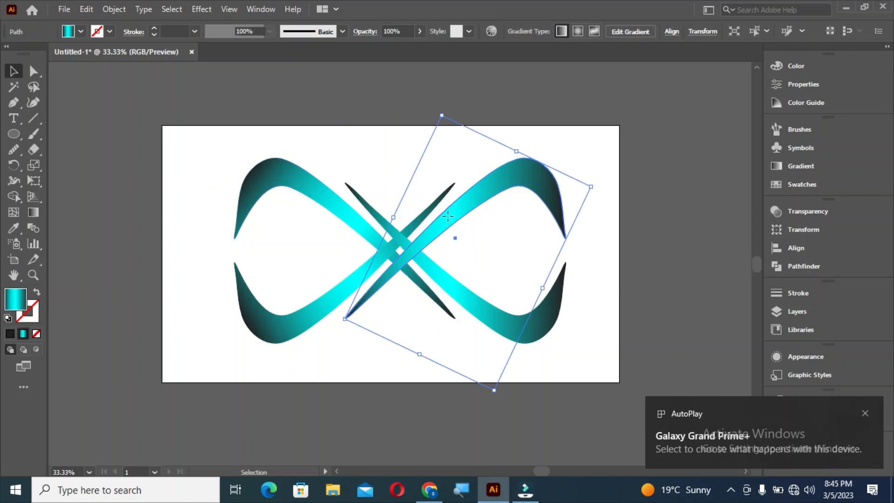
{"action": "key", "text": "g"}
{"action": "mouse_move", "coordinate": [547, 163]}
{"action": "left_mouse_down"}
{"action": "mouse_move", "coordinate": [378, 299]}
{"action": "mouse_move", "coordinate": [342, 317]}
{"action": "left_mouse_up"}
{"action": "key", "text": "v"}
{"action": "left_click", "coordinate": [476, 307]}
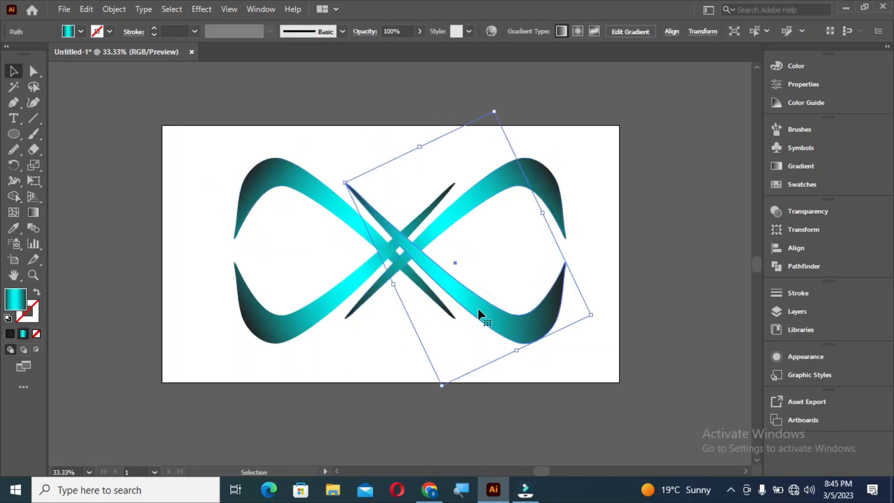
{"action": "key", "text": "g"}
{"action": "mouse_move", "coordinate": [543, 343]}
{"action": "left_mouse_down"}
{"action": "mouse_move", "coordinate": [383, 196]}
{"action": "mouse_move", "coordinate": [361, 160]}
{"action": "left_mouse_up"}
{"action": "key", "text": "v"}
{"action": "left_click", "coordinate": [249, 135]}
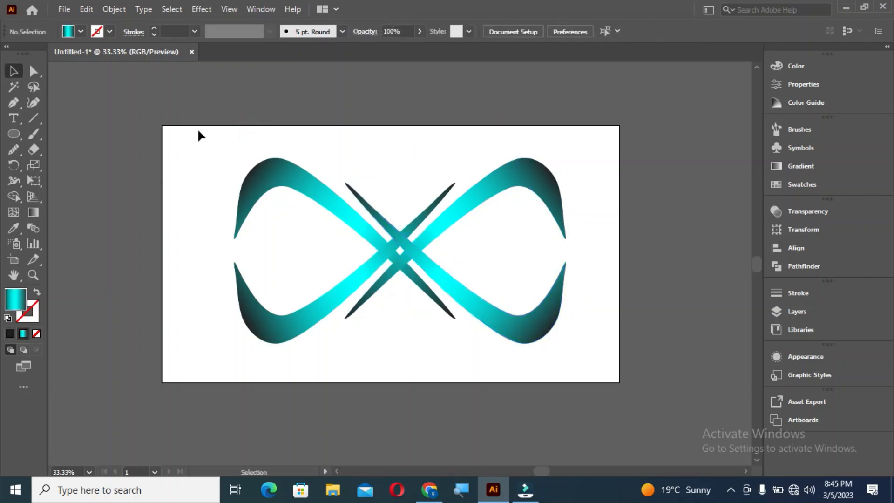
Step: Merge the overlap pieces at the crossing into the upper-left and lower-right crescents with Shape Builder, and deselect the artwork
{"action": "left_click_drag", "start_coordinate": [197, 128], "coordinate": [519, 375]}
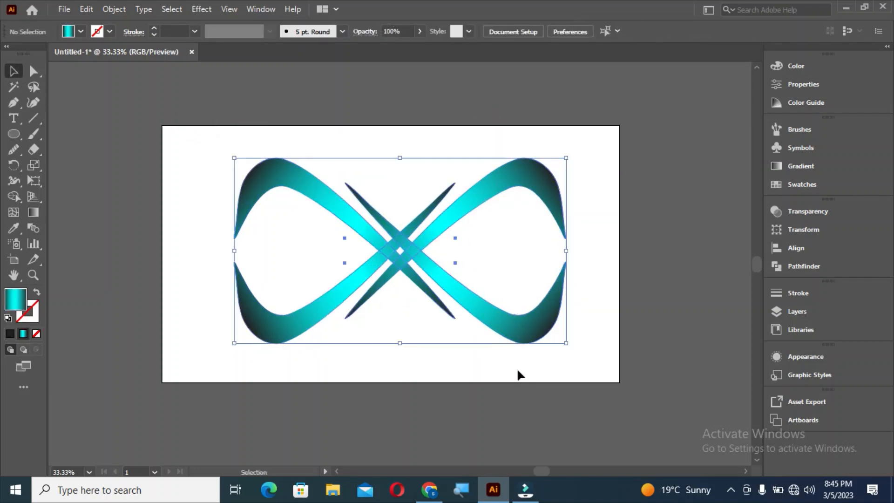
{"action": "left_click", "coordinate": [13, 196]}
{"action": "left_click_drag", "start_coordinate": [399, 243], "coordinate": [393, 236]}
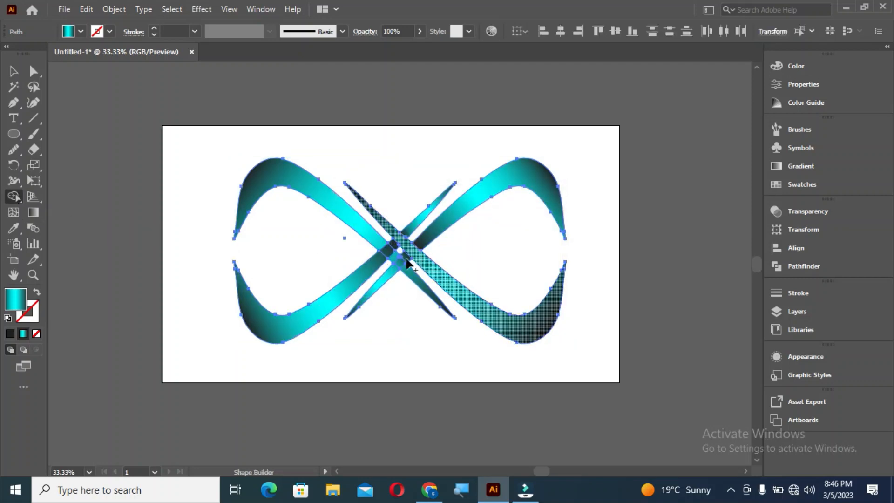
{"action": "left_click_drag", "start_coordinate": [378, 249], "coordinate": [408, 275]}
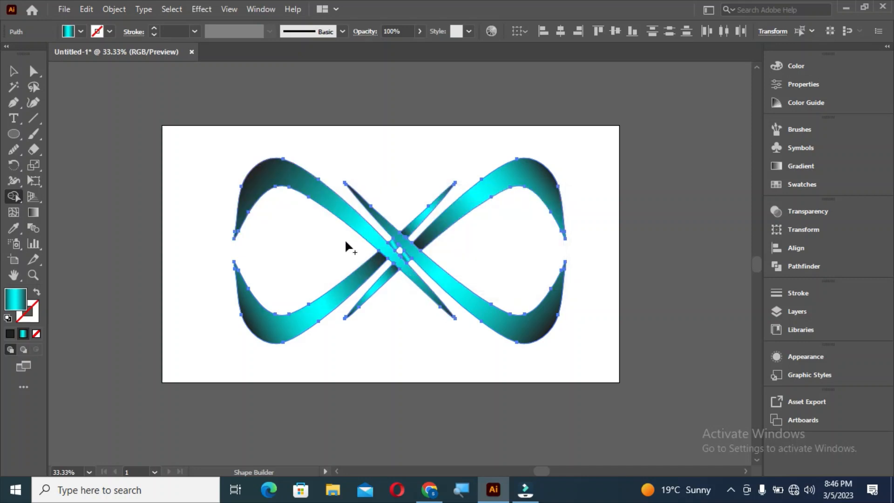
{"action": "key", "text": "v"}
{"action": "left_click", "coordinate": [194, 174]}
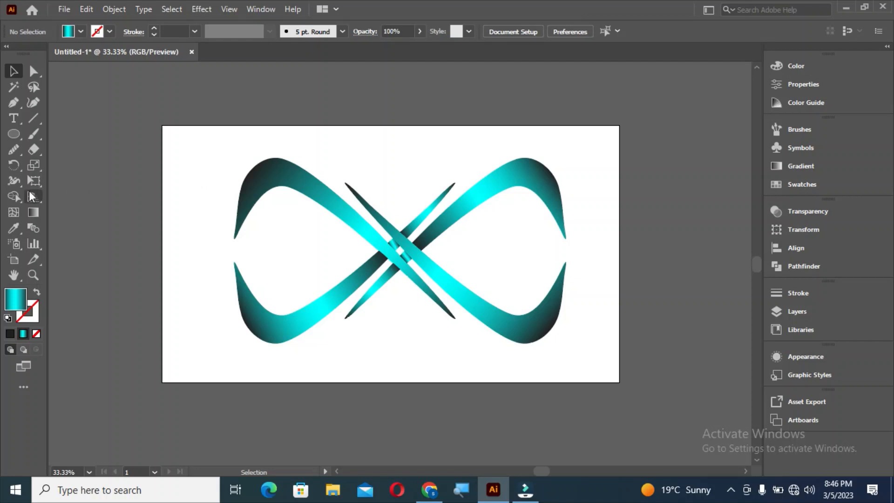
Step: Draw a rectangle covering the whole artboard as a background
{"action": "right_click", "coordinate": [14, 134]}
{"action": "left_click", "coordinate": [58, 130]}
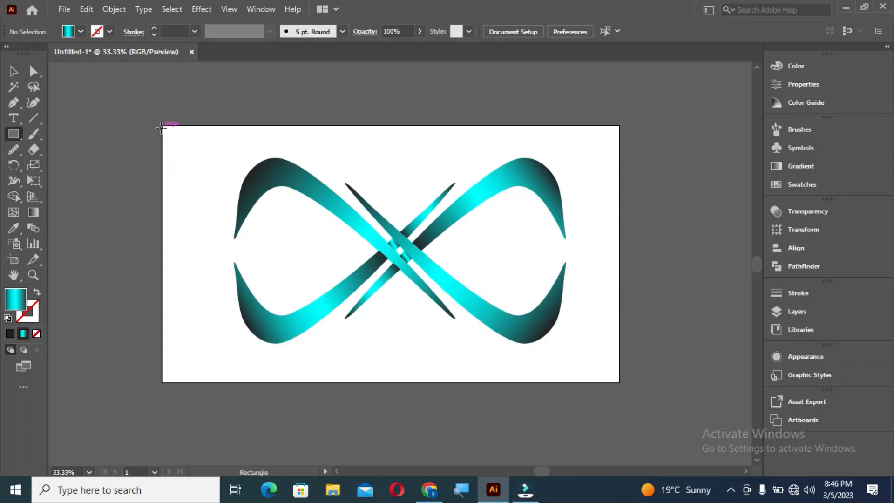
{"action": "left_click_drag", "start_coordinate": [162, 124], "coordinate": [620, 382]}
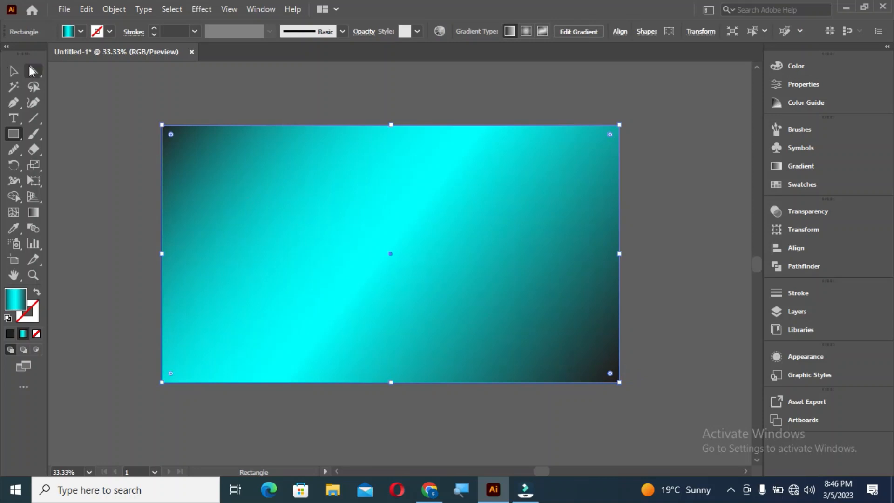
Step: Fill the background rectangle with a radial gradient running from black in the centre to white at the edges
{"action": "left_click", "coordinate": [80, 31]}
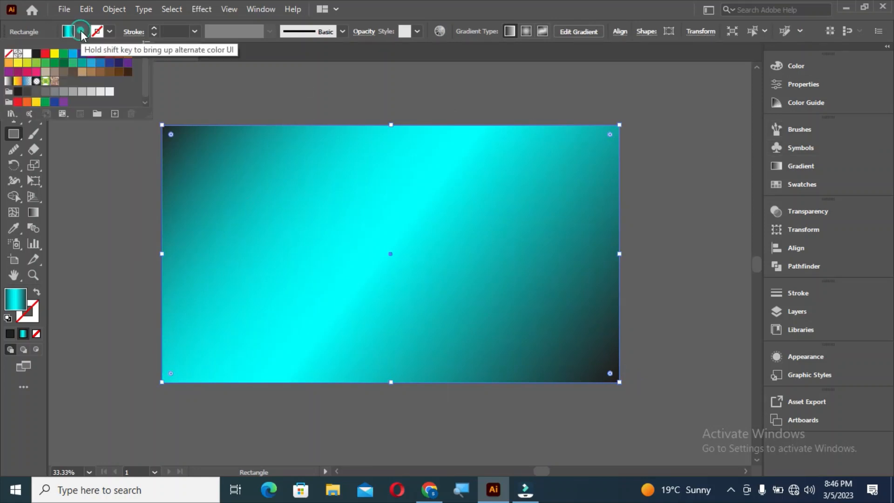
{"action": "left_click", "coordinate": [771, 167]}
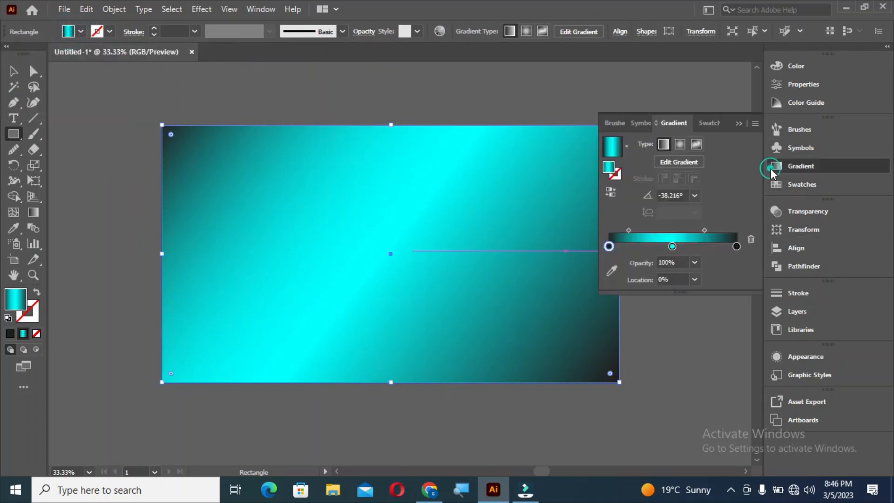
{"action": "left_click", "coordinate": [627, 146]}
{"action": "left_click", "coordinate": [584, 171]}
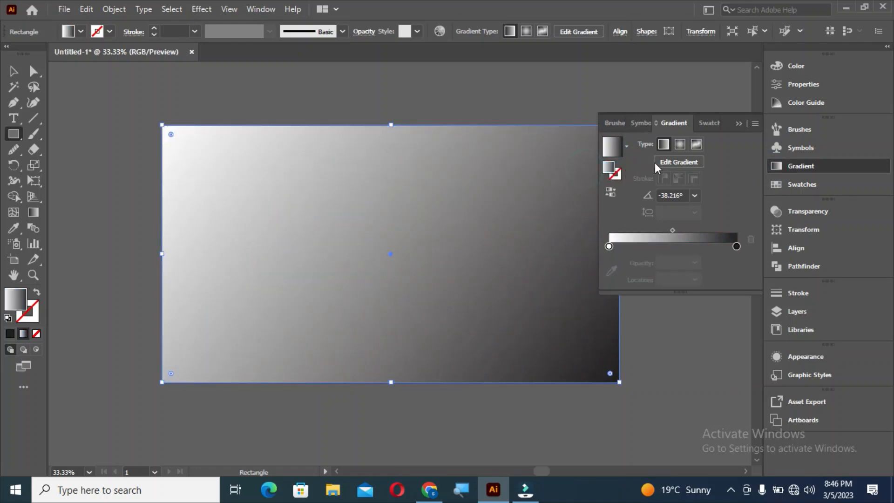
{"action": "left_click", "coordinate": [679, 147]}
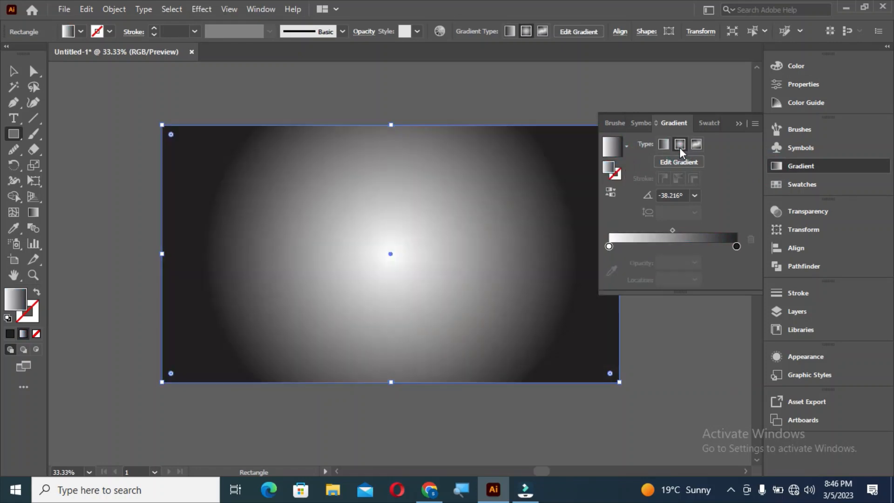
{"action": "left_click", "coordinate": [615, 192]}
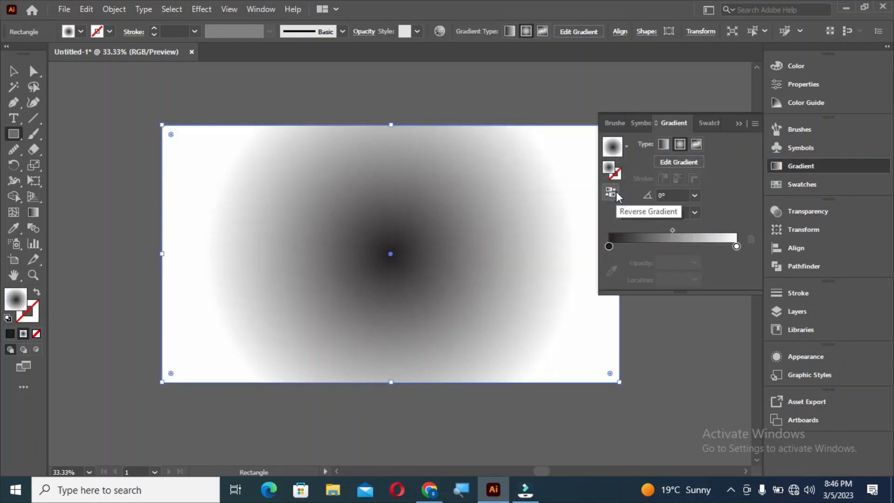
{"action": "left_click", "coordinate": [738, 121]}
Step: Stretch the radial gradient across the rectangle from its left edge to its right edge, and reverse its colors
{"action": "key", "text": "g"}
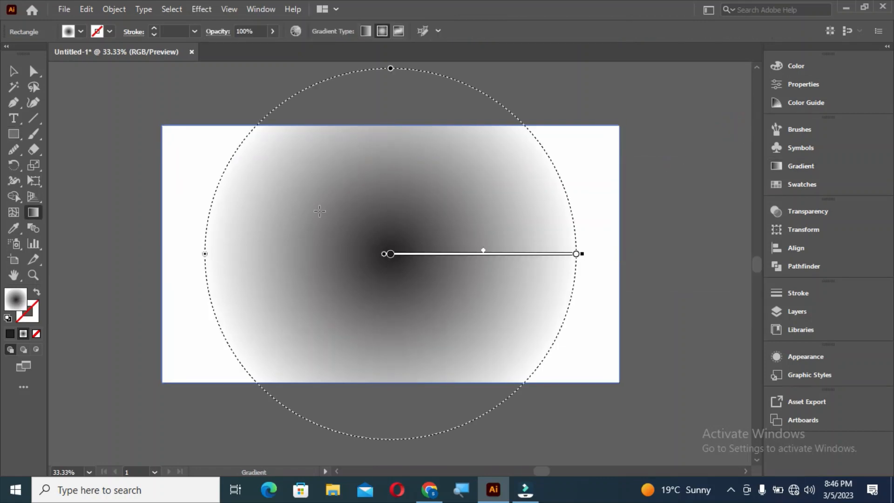
{"action": "mouse_move", "coordinate": [156, 244]}
{"action": "left_mouse_down"}
{"action": "mouse_move", "coordinate": [433, 261]}
{"action": "mouse_move", "coordinate": [631, 242]}
{"action": "mouse_move", "coordinate": [639, 237]}
{"action": "mouse_move", "coordinate": [632, 227]}
{"action": "left_mouse_up"}
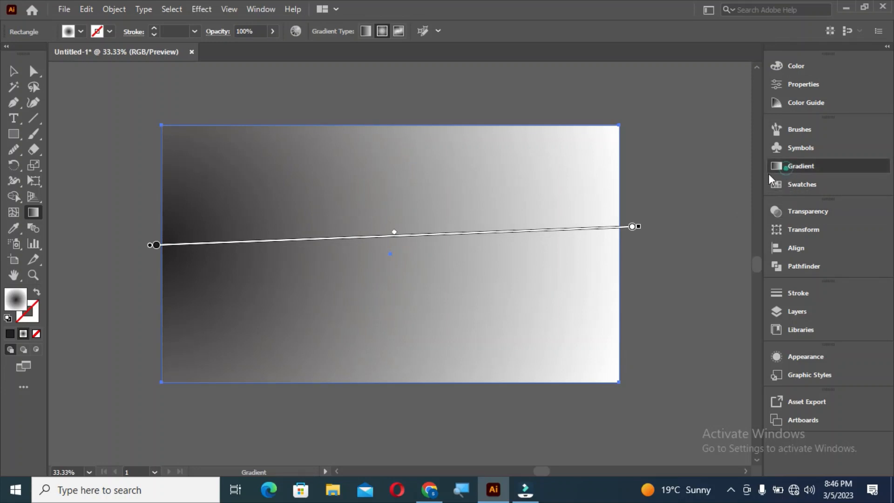
{"action": "left_click", "coordinate": [791, 166]}
{"action": "left_click", "coordinate": [613, 192]}
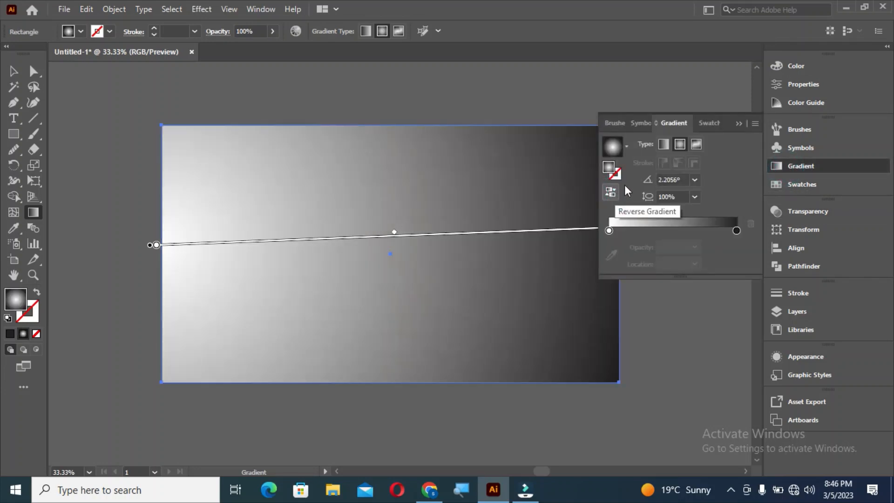
Step: Set the background gradient's white stop to the lightest grey swatch and its black stop to a dark grey
{"action": "double_click", "coordinate": [609, 231]}
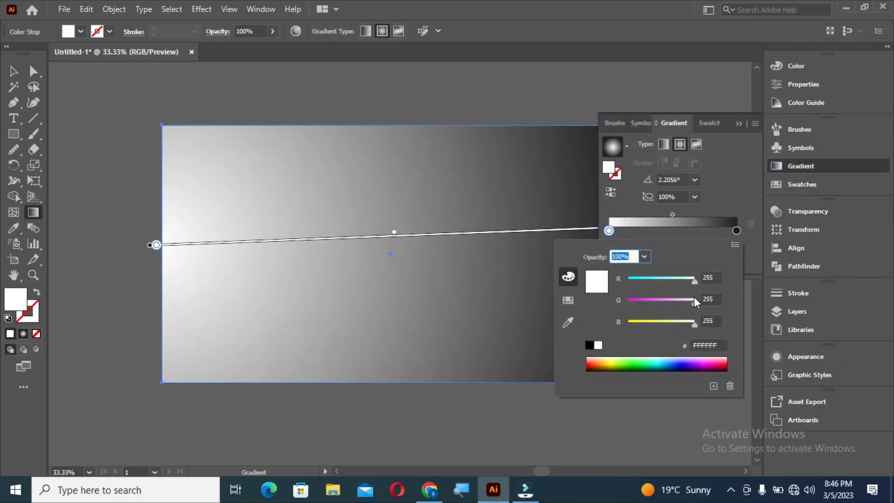
{"action": "left_click", "coordinate": [567, 300]}
{"action": "left_click", "coordinate": [684, 300]}
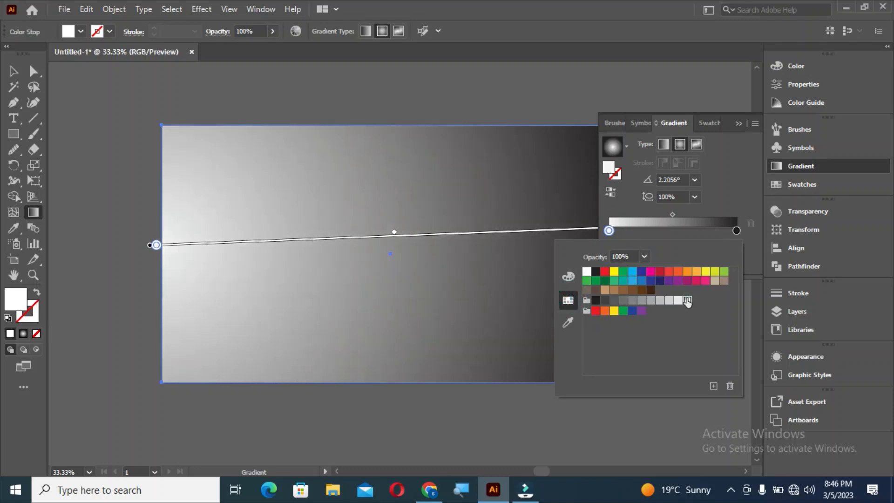
{"action": "left_click", "coordinate": [736, 231]}
{"action": "double_click", "coordinate": [736, 230]}
{"action": "left_click", "coordinate": [597, 300]}
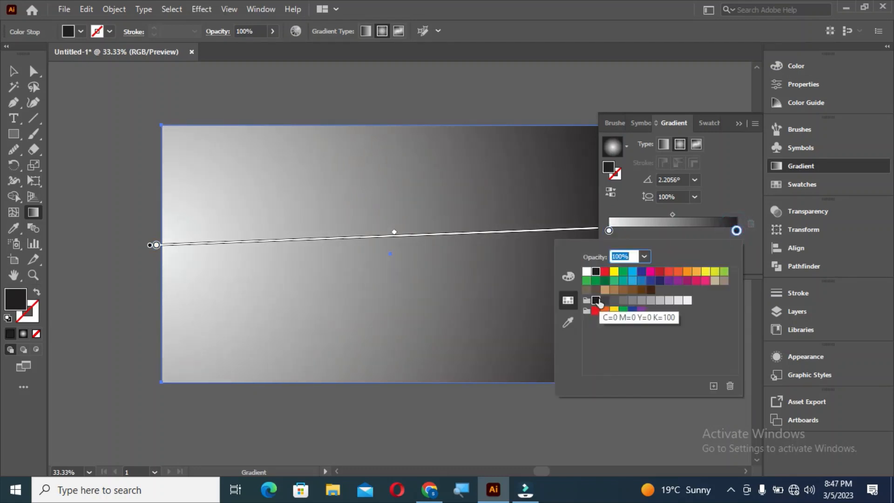
{"action": "left_click", "coordinate": [730, 134]}
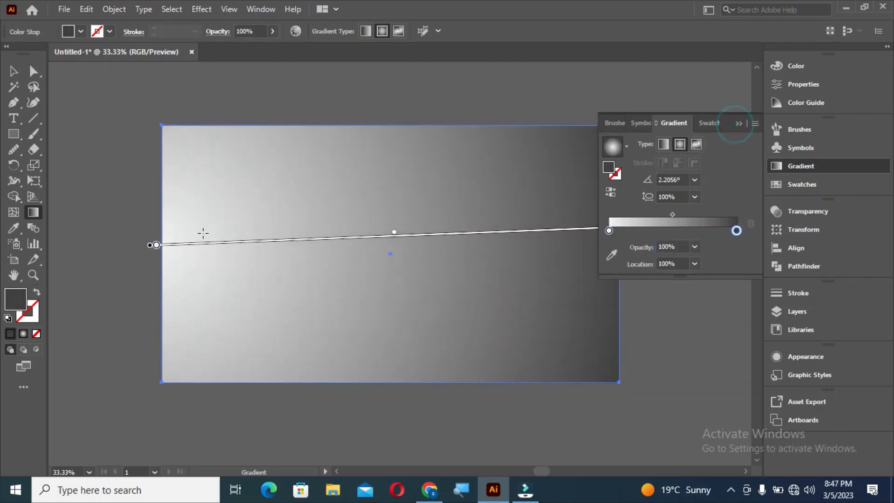
Step: Redraw the background gradient at a slight downward slope, starting and ending beyond the rectangle's left and right edges
{"action": "left_click_drag", "start_coordinate": [141, 223], "coordinate": [686, 293]}
{"action": "left_click", "coordinate": [739, 124]}
{"action": "key", "text": "v"}
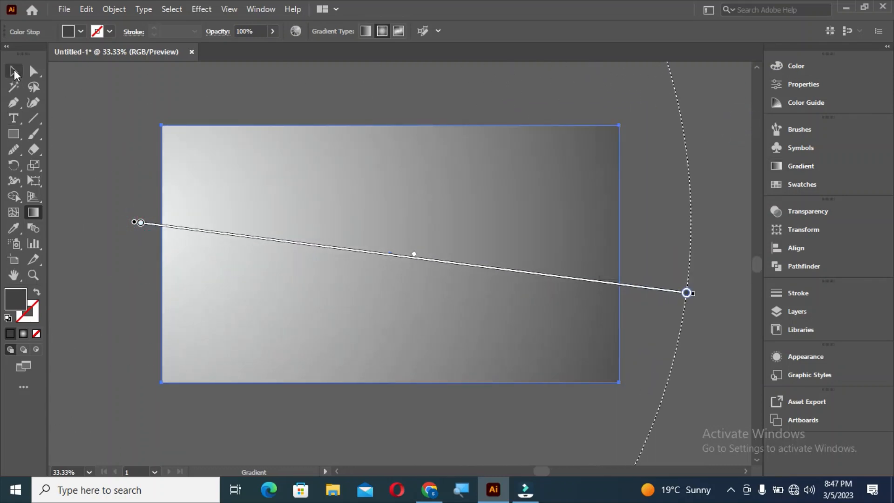
Step: Send the background rectangle behind the crescents and deselect it
{"action": "right_click", "coordinate": [340, 174]}
{"action": "mouse_move", "coordinate": [380, 410]}
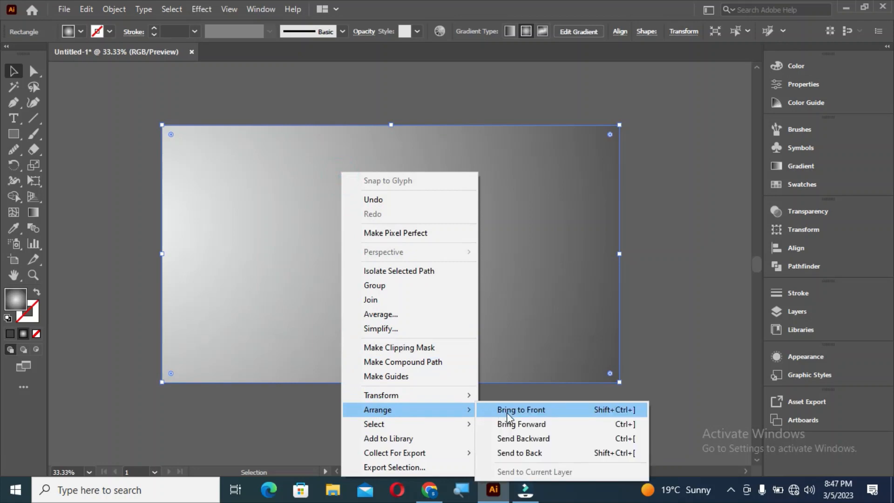
{"action": "left_click", "coordinate": [493, 412]}
{"action": "left_click", "coordinate": [100, 144]}
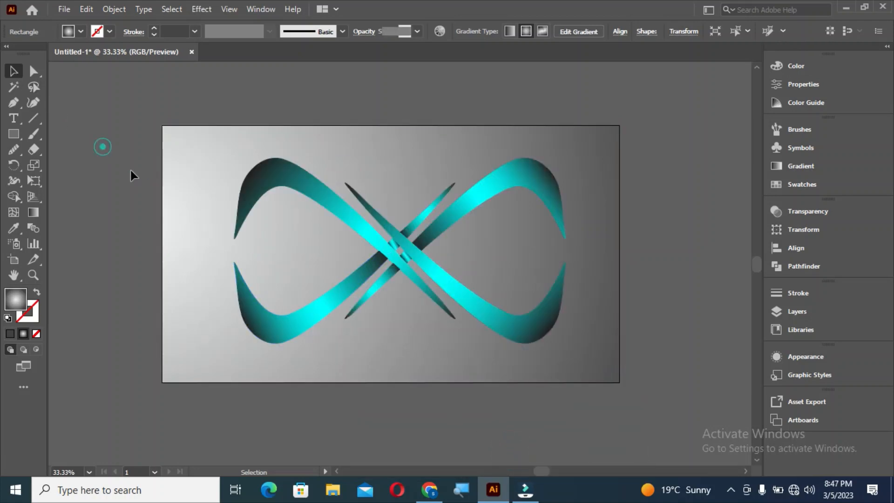
Step: Try several brown swatches on the background rectangle, finish with the darkest brown fill, and deselect it
{"action": "scroll", "coordinate": [257, 247], "scroll_direction": "up", "scroll_amount": 1}
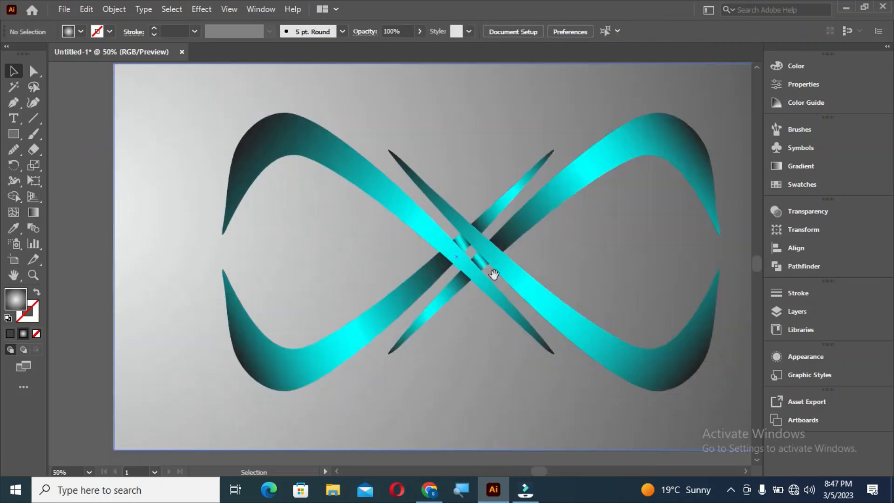
{"action": "scroll", "coordinate": [485, 258], "scroll_direction": "right", "scroll_amount": 2}
{"action": "left_click", "coordinate": [149, 225]}
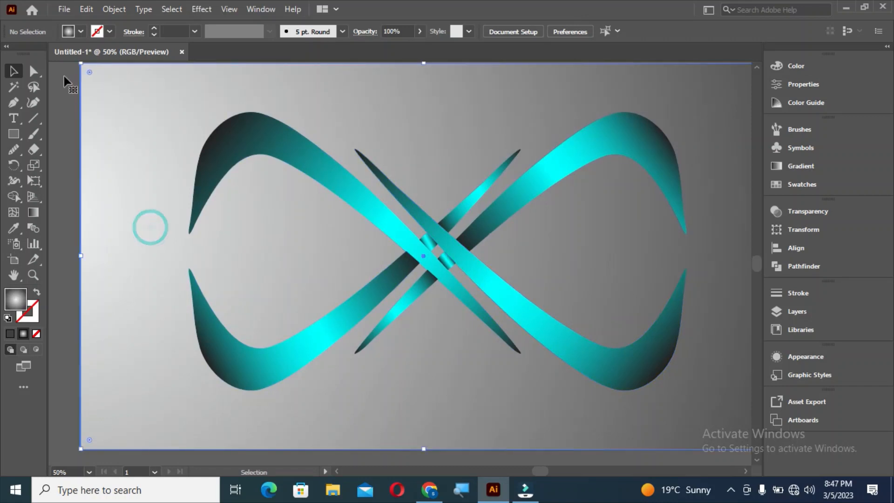
{"action": "left_click", "coordinate": [68, 31]}
{"action": "left_click", "coordinate": [75, 73]}
{"action": "left_click", "coordinate": [91, 71]}
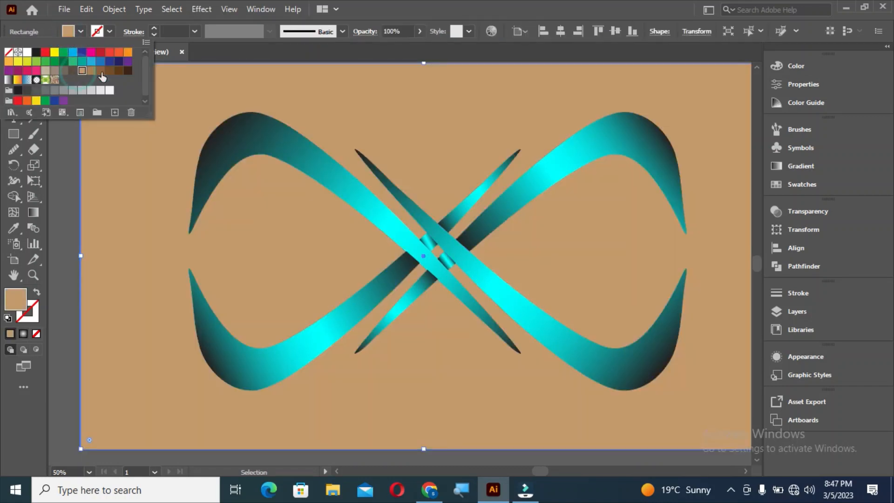
{"action": "left_click", "coordinate": [101, 72]}
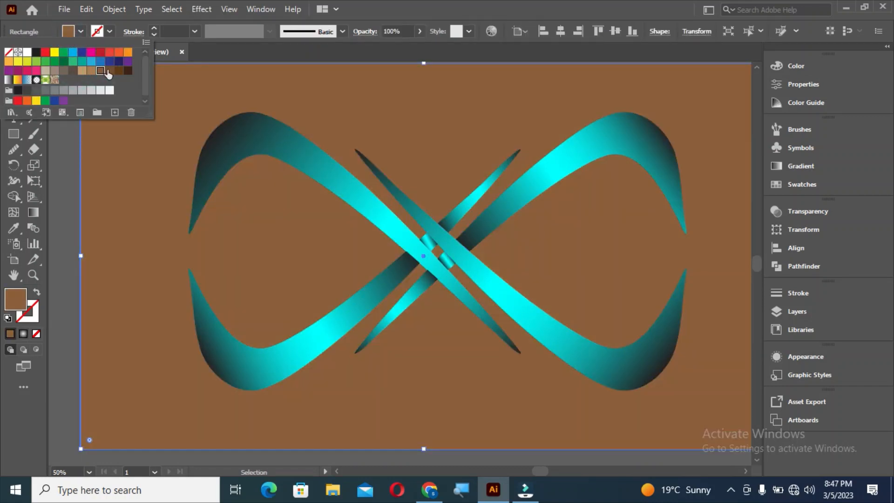
{"action": "left_click", "coordinate": [110, 71]}
{"action": "left_click", "coordinate": [127, 71]}
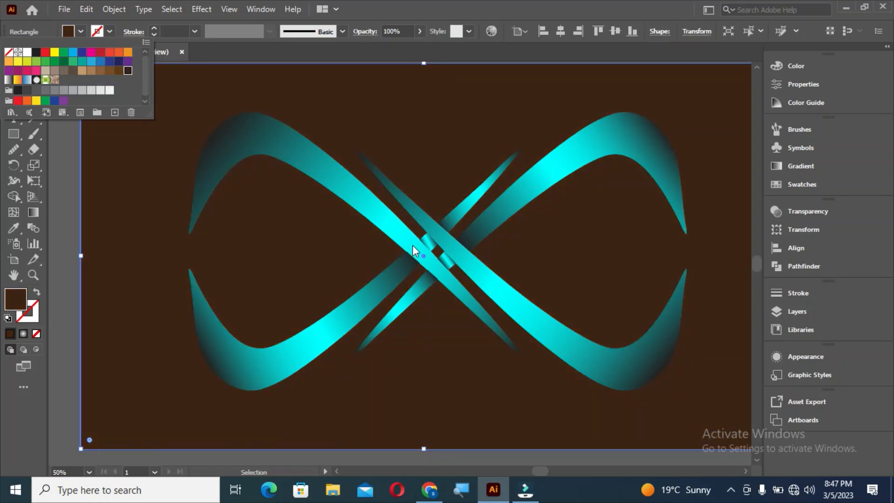
{"action": "left_click", "coordinate": [104, 254]}
{"action": "key", "text": "ctrl+minus"}
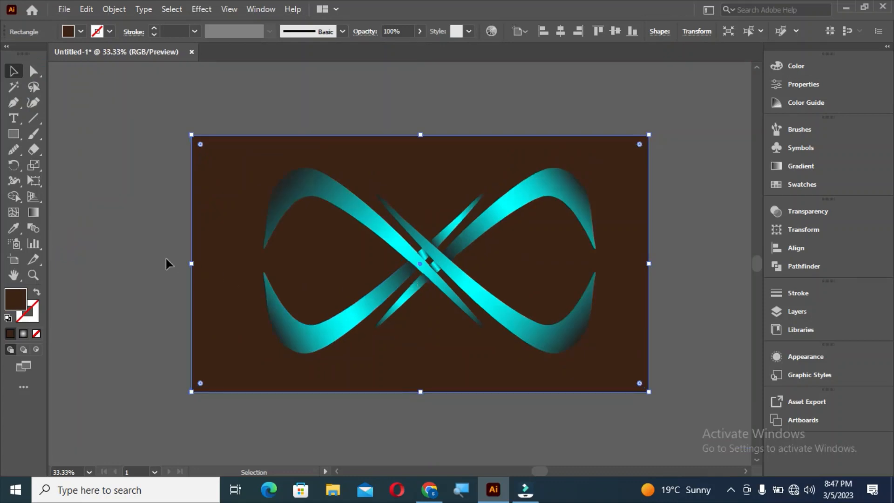
{"action": "left_click", "coordinate": [166, 258]}
{"action": "scroll", "coordinate": [428, 268], "scroll_direction": "up", "scroll_amount": 1}
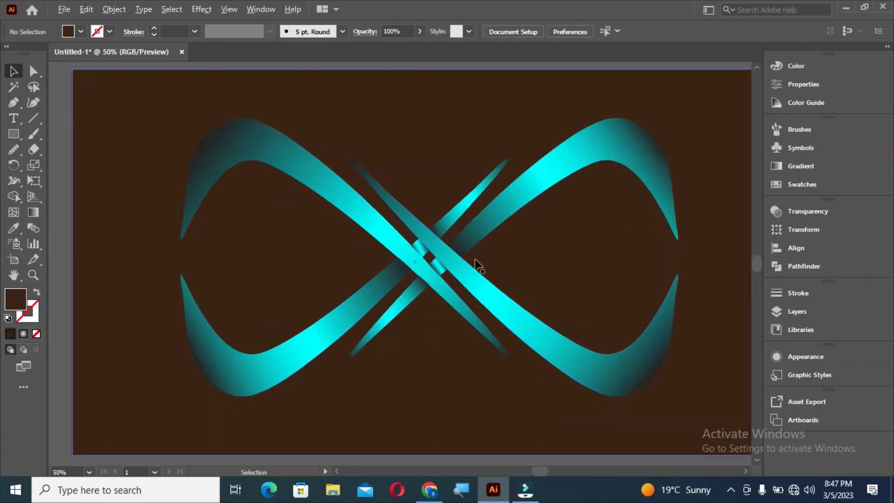